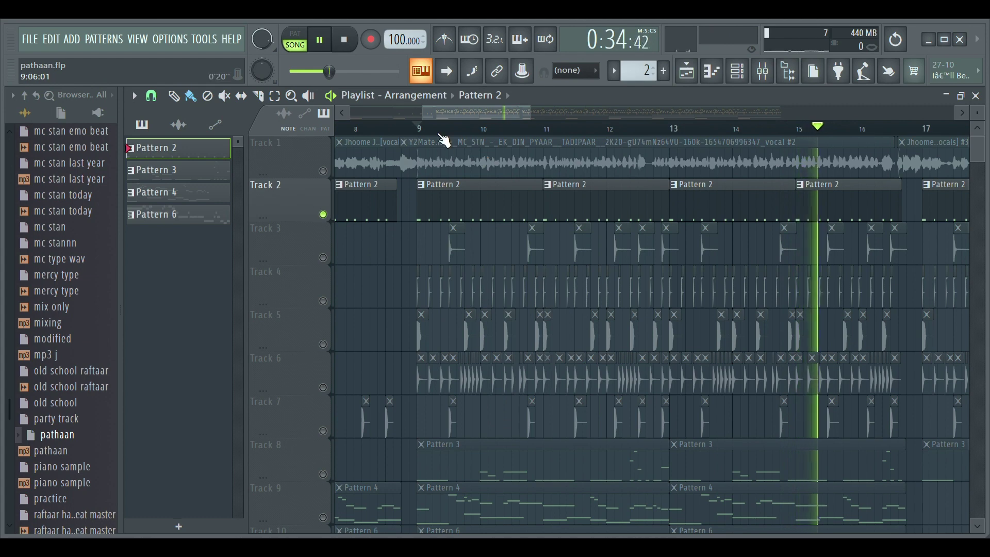
Step: Replay Track 2 from bar 9 and unmute the vocals on Track 1 to hear them together
click(424, 129)
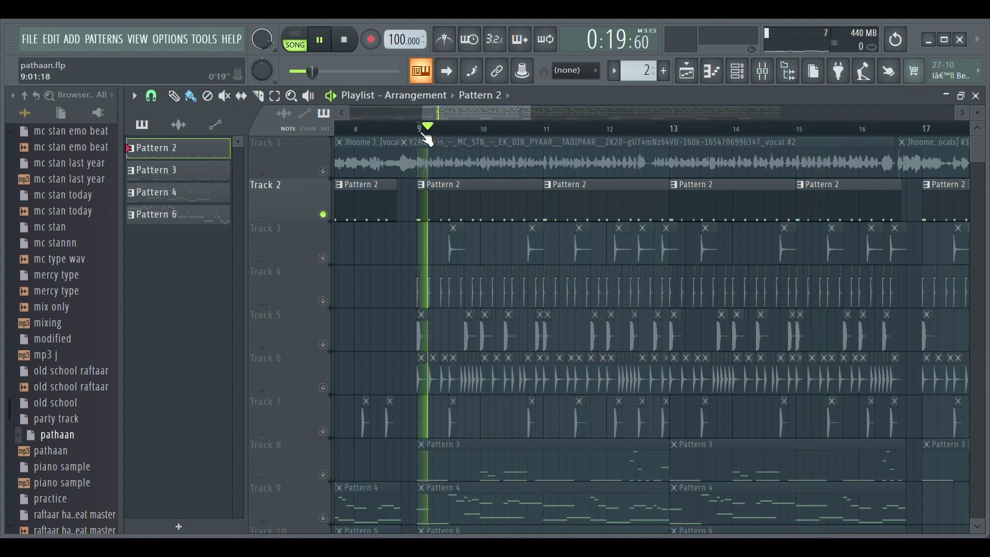
click(323, 171)
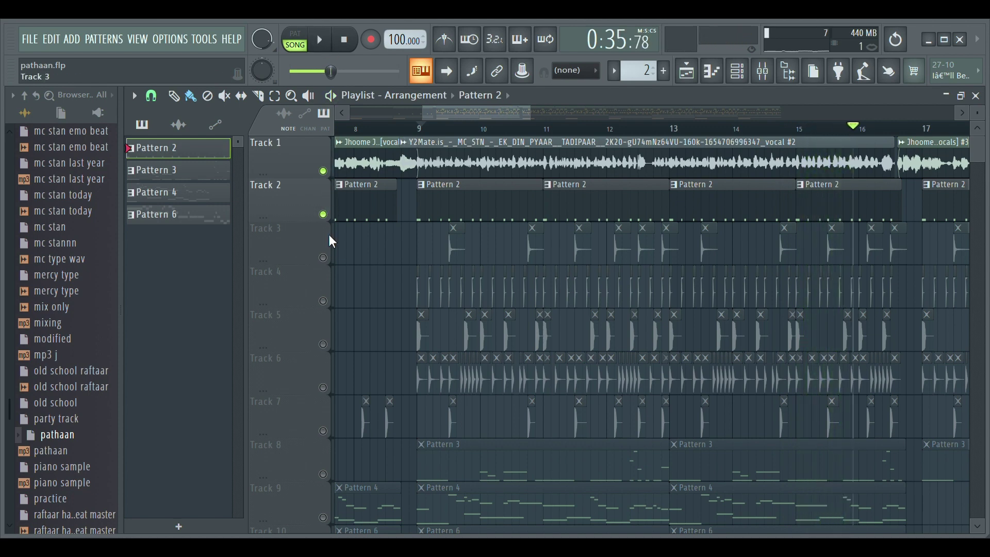
Step: Solo the snare on Track 3 and play it from bar 9, adding Tracks 2 and 1 back during playback
right_click(323, 257)
scroll(463, 110, up, 2)
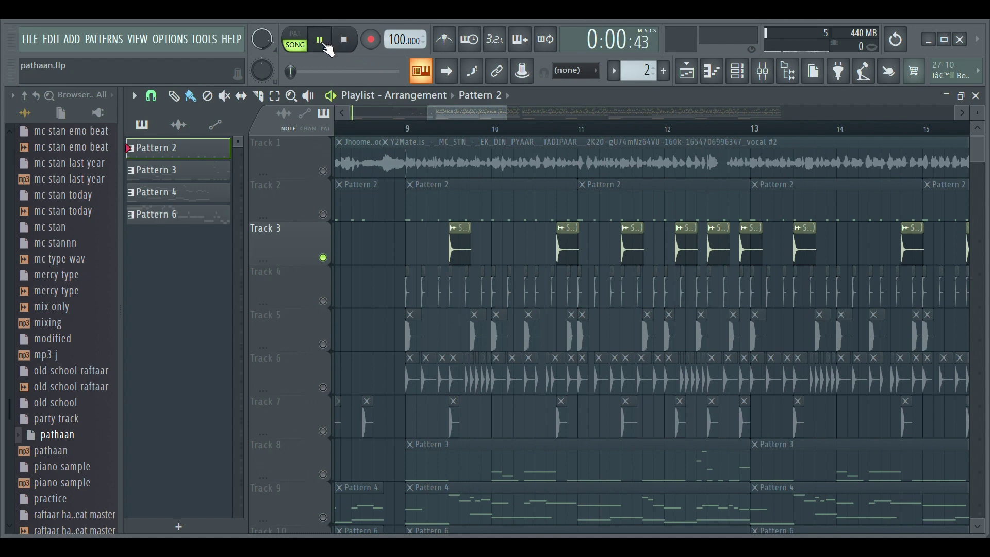
click(416, 126)
scroll(472, 132, up, 1)
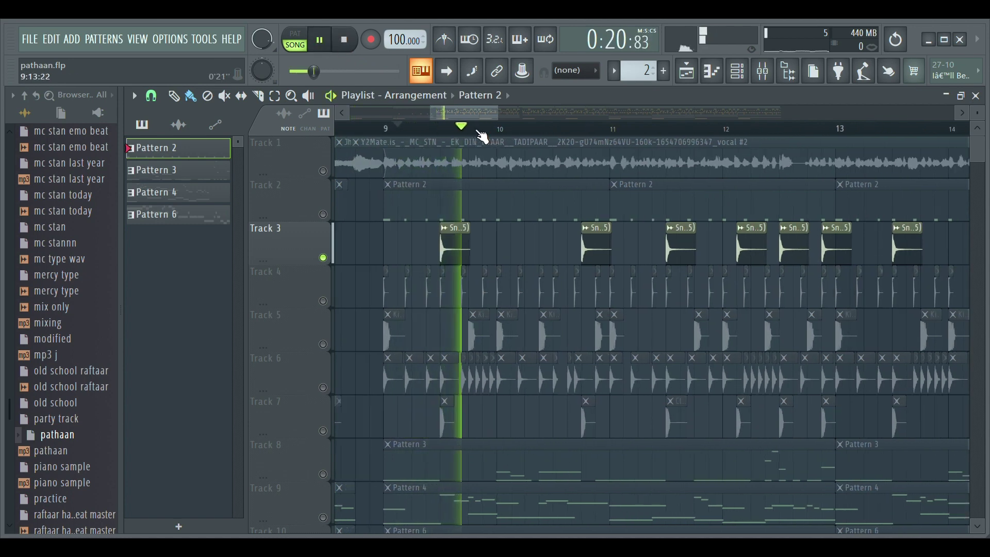
scroll(483, 135, down, 1)
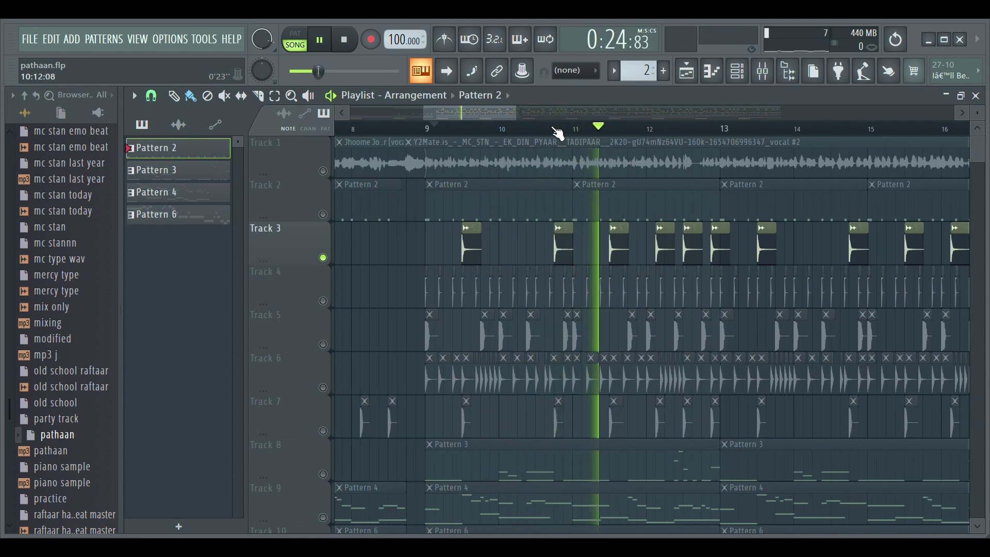
scroll(561, 133, down, 1)
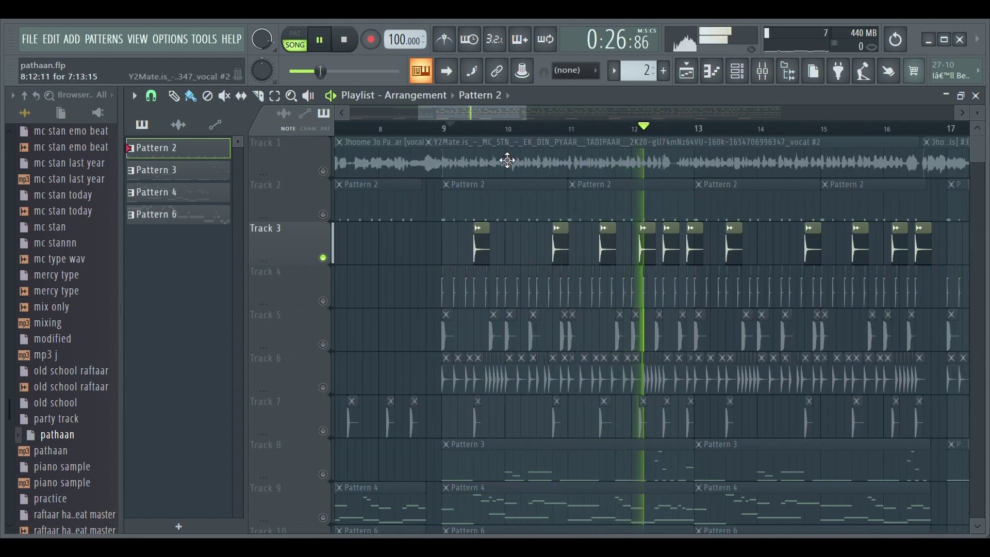
click(328, 220)
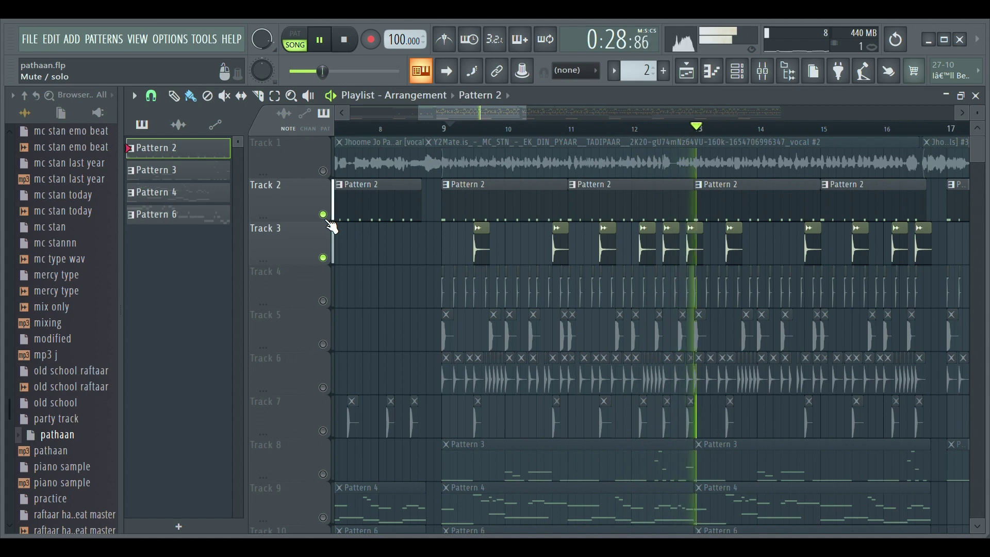
click(325, 173)
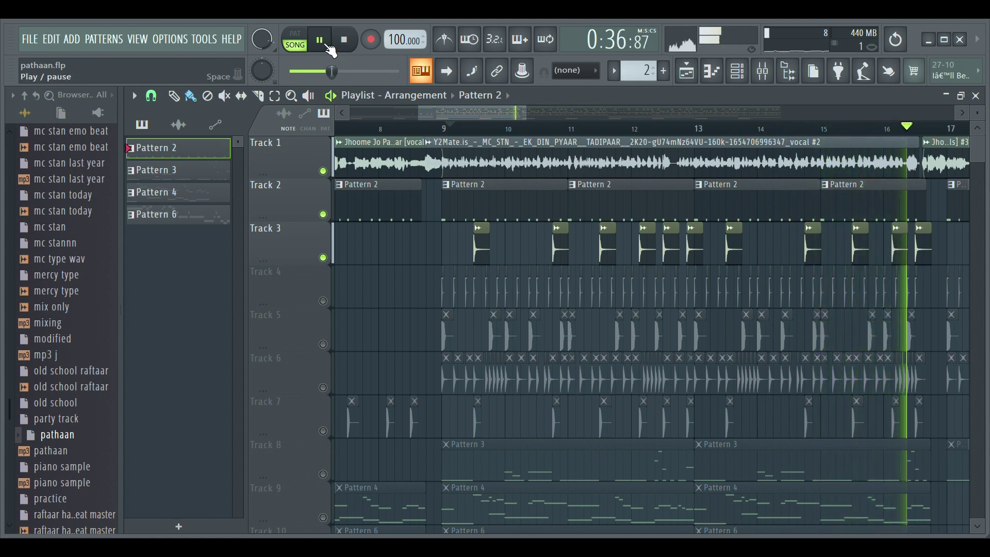
Step: Solo the hi-hats on Track 4 and audition them from bar 9
right_click(323, 302)
click(452, 147)
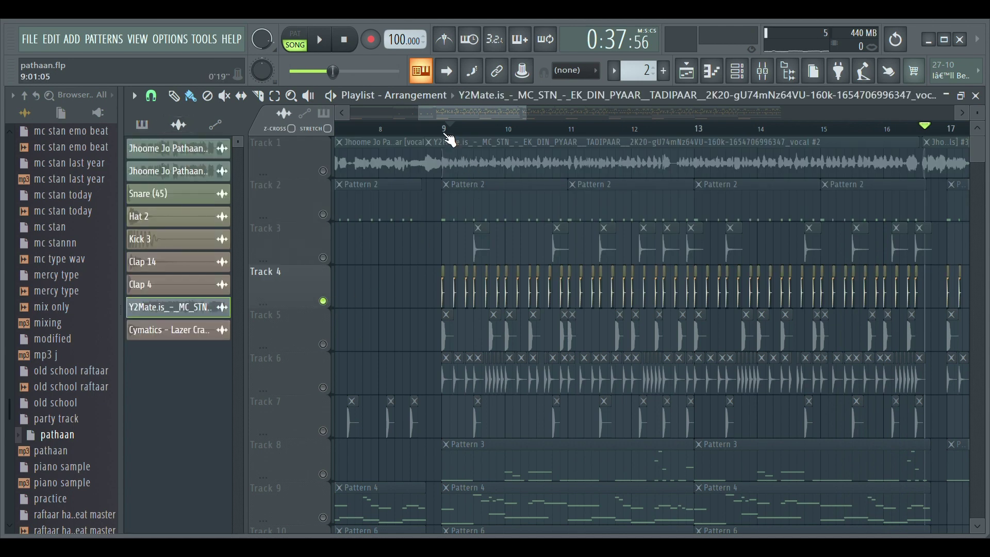
click(444, 129)
scroll(392, 157, up, 2)
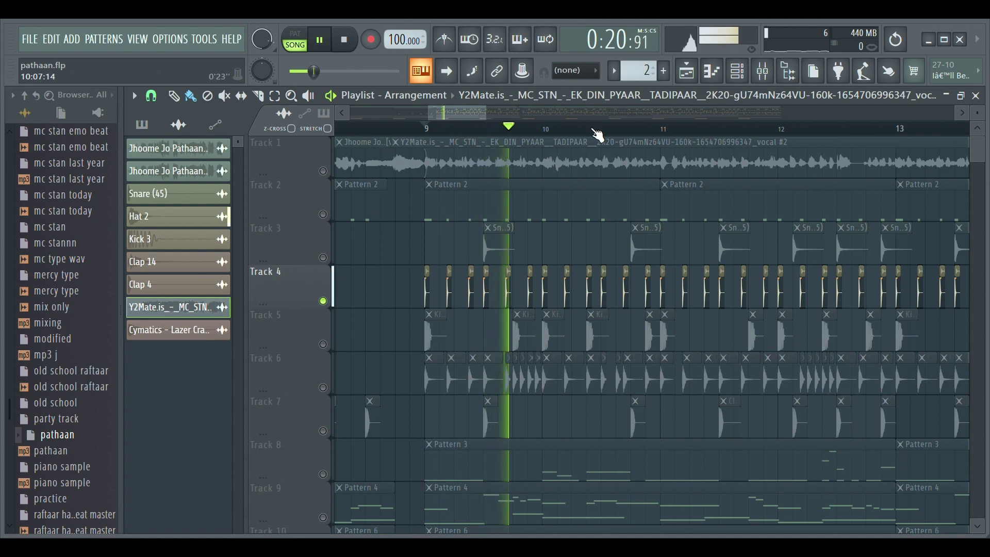
scroll(598, 135, up, 1)
scroll(598, 135, down, 1)
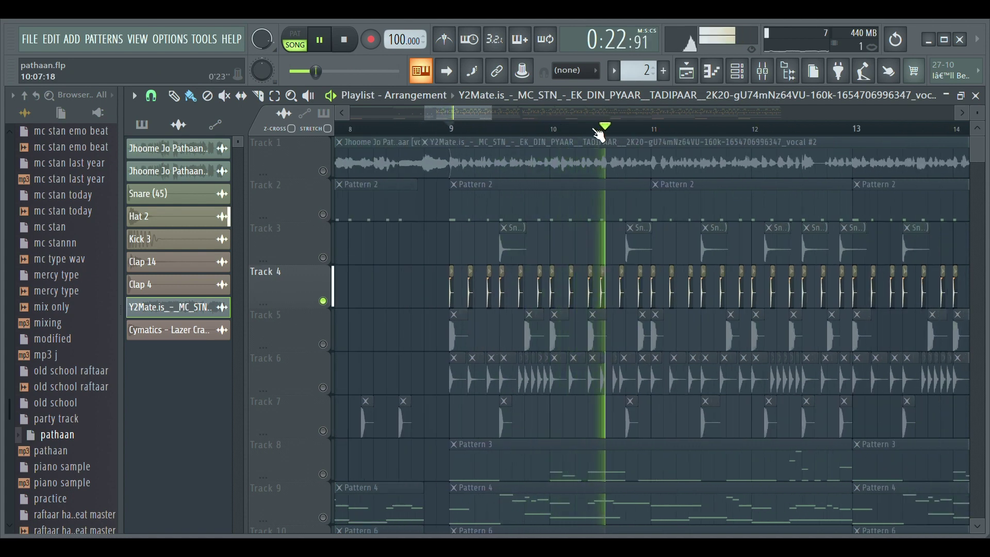
scroll(627, 137, down, 1)
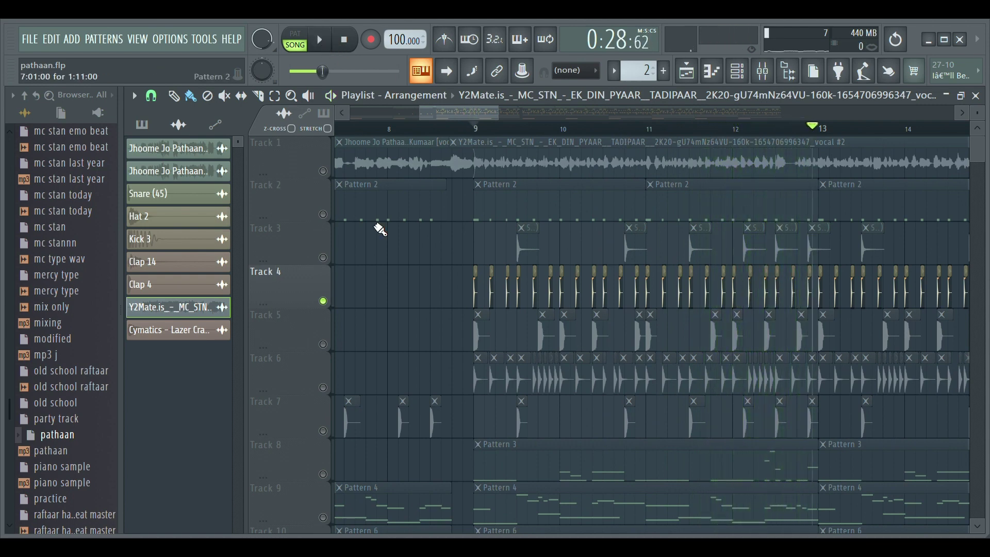
Step: Solo the kick on Track 5 and play it from just before bar 9
click(326, 344)
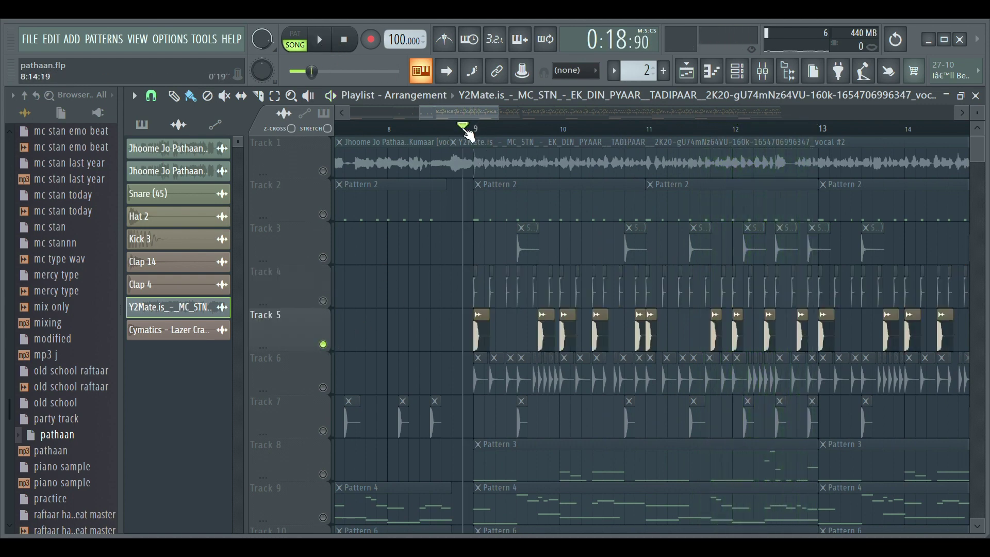
click(327, 50)
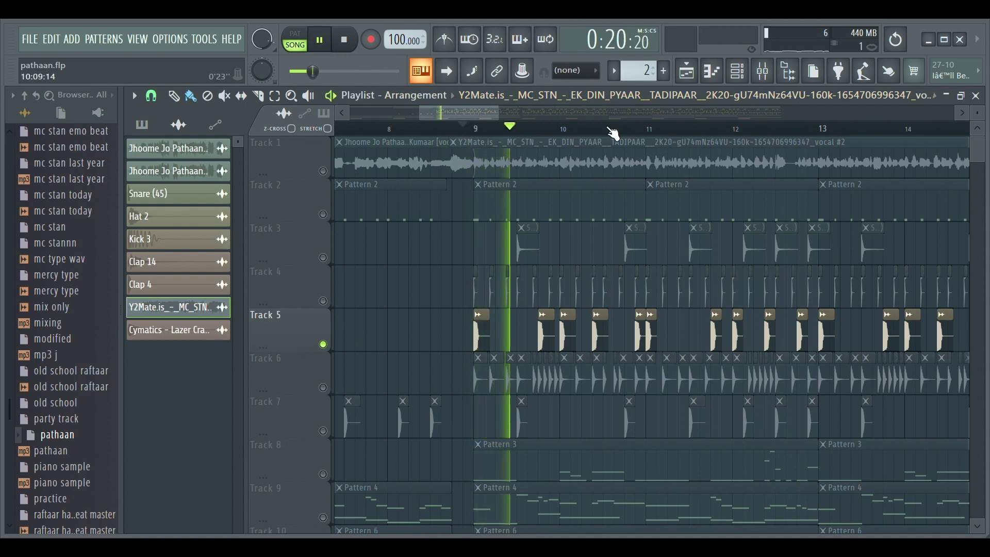
scroll(609, 134, down, 2)
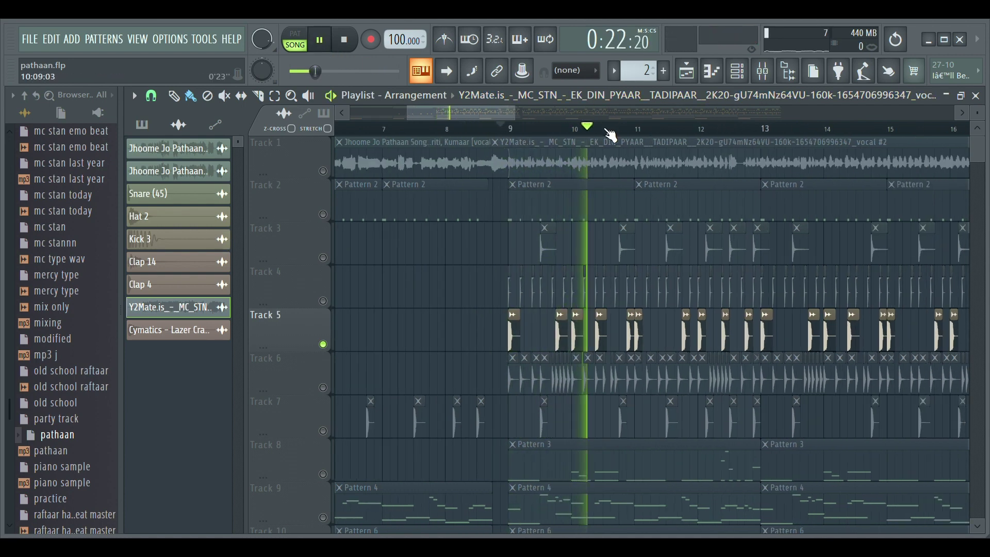
Step: Unmute Tracks 4, 3, 2 and 1 one at a time while the kick plays
click(324, 302)
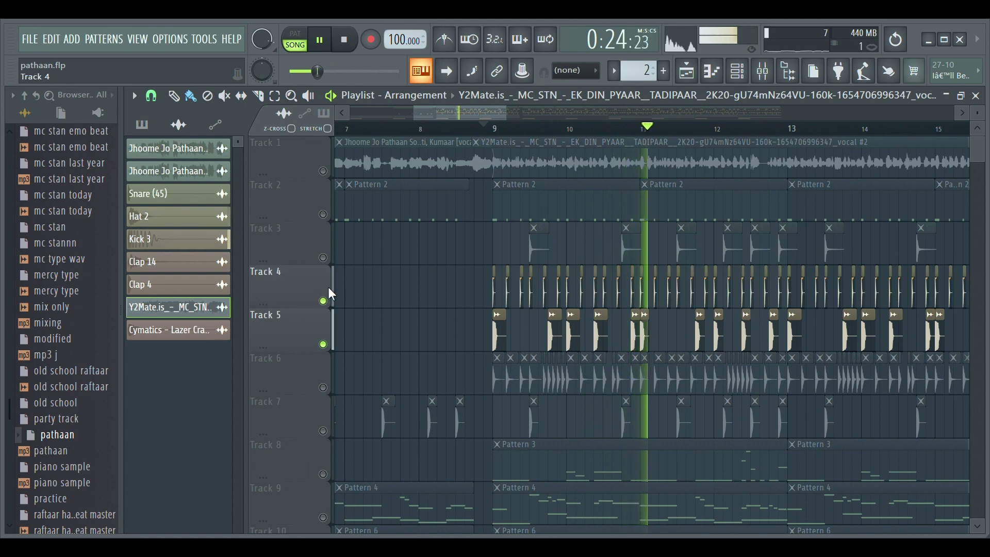
click(324, 257)
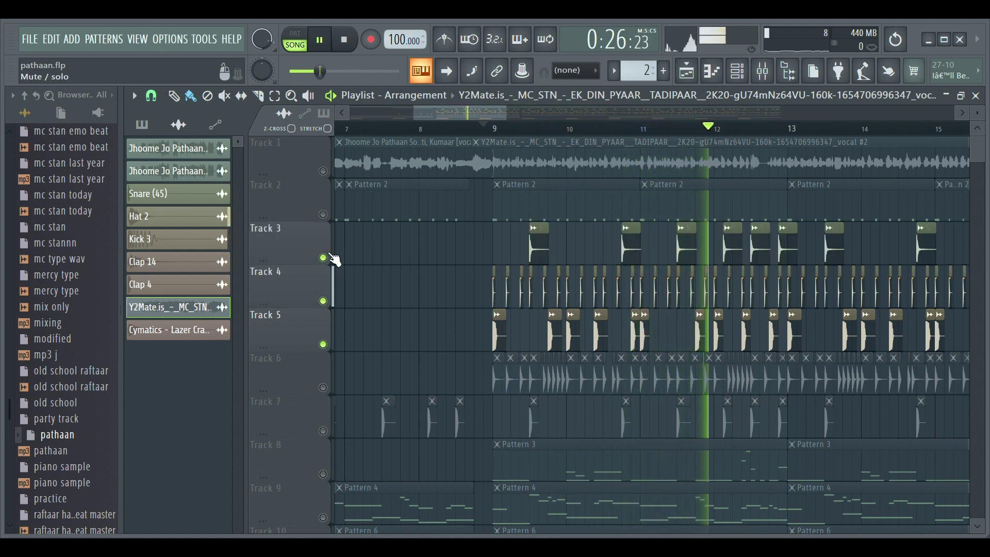
click(324, 215)
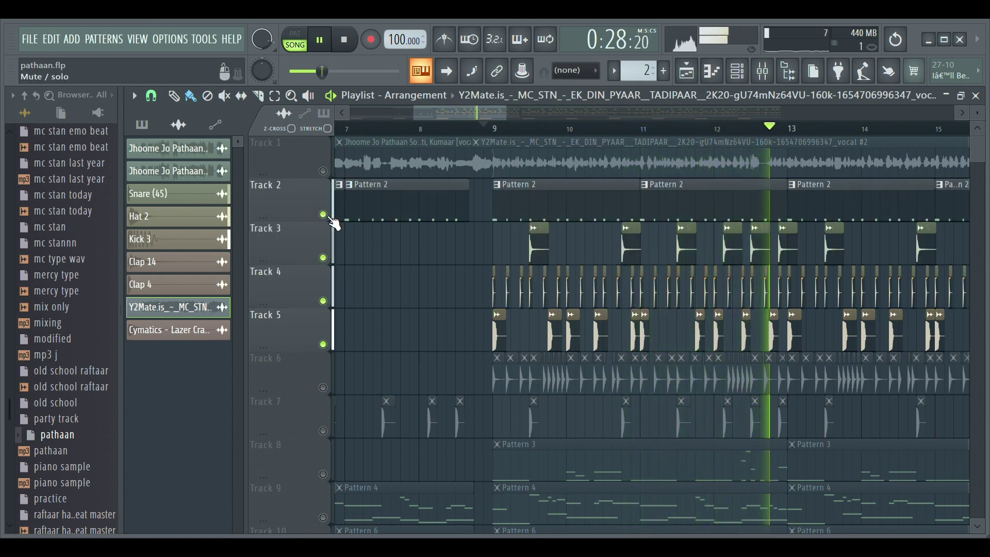
click(323, 171)
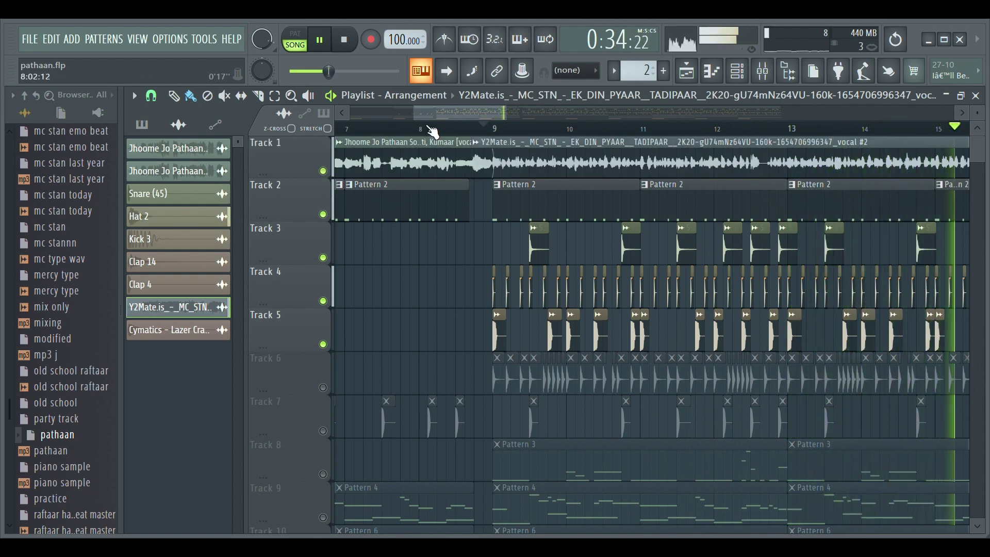
Step: Solo the Clap 14 clips on Track 6, audition them from just before bar 9 and pause playback
scroll(438, 135, down, 3)
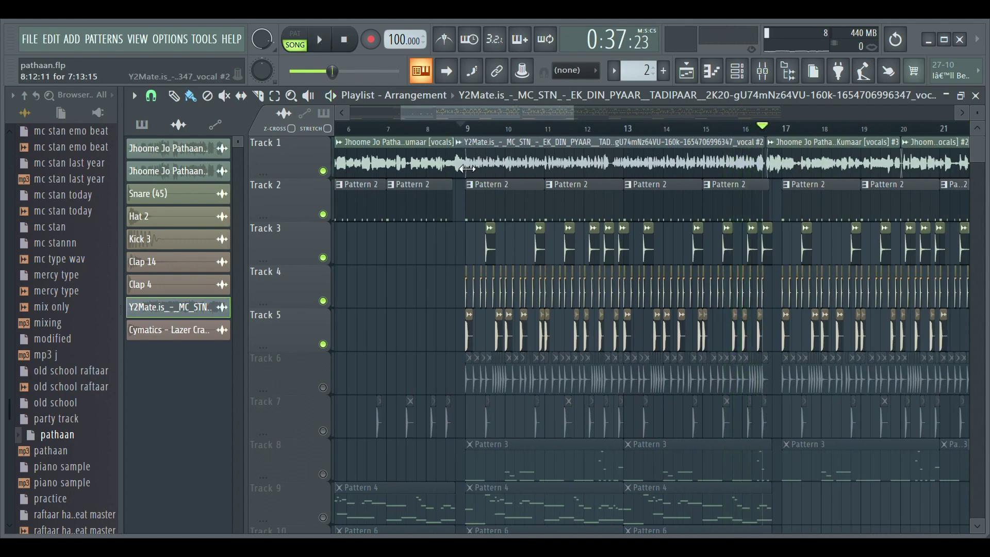
scroll(463, 133, up, 4)
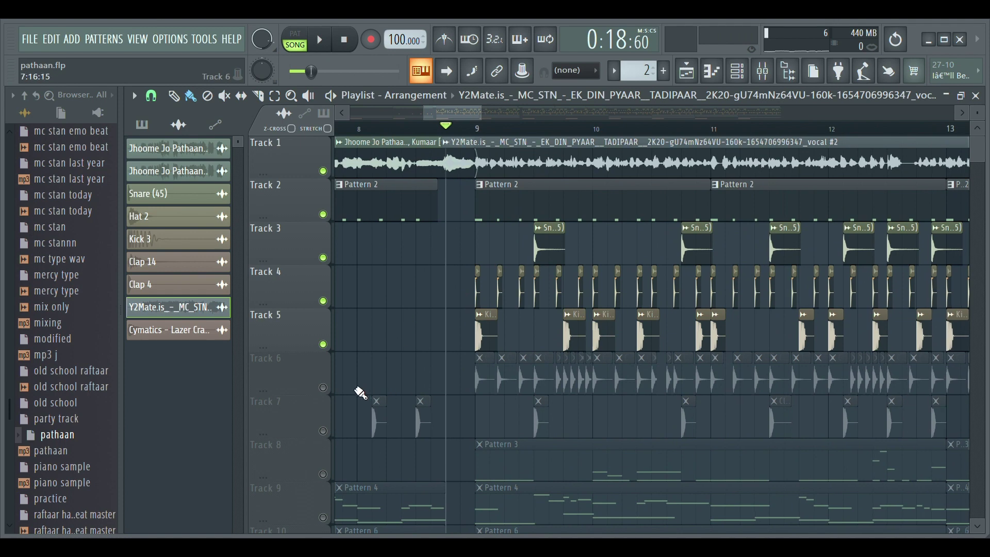
ctrl+click(324, 388)
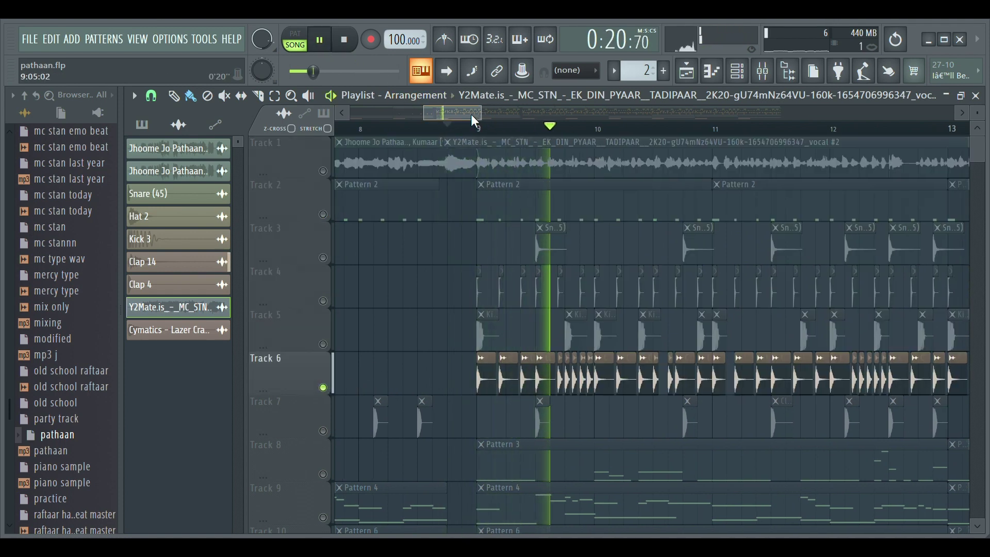
drag(472, 113, 481, 113)
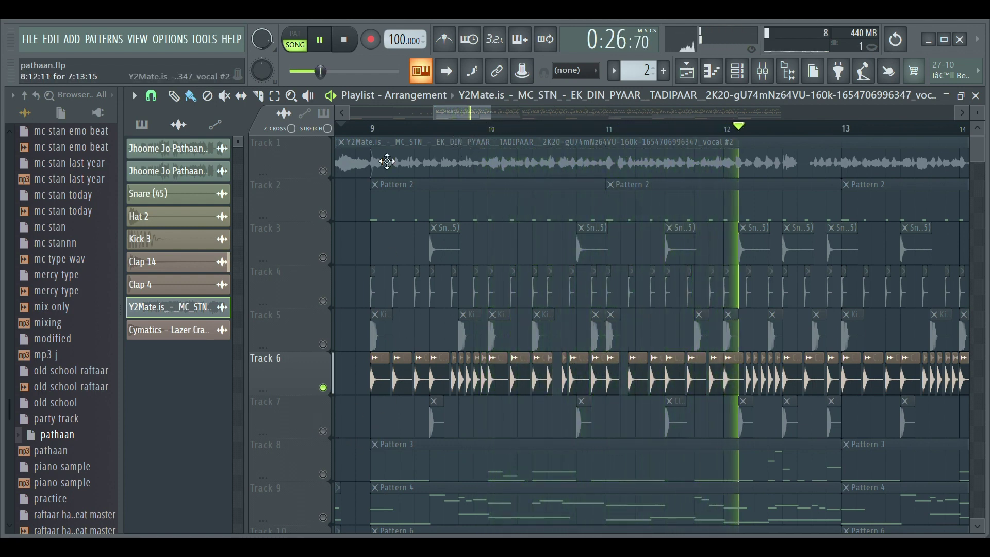
click(321, 41)
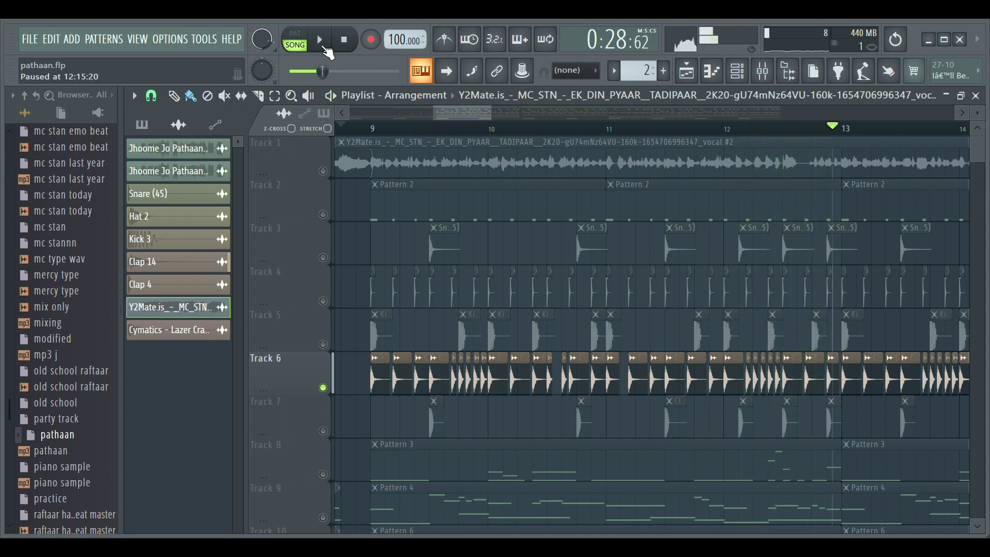
Step: Solo the claps on Track 7 and play from bar 9, unmuting Tracks 6 up to 1 successively before pausing
right_click(324, 432)
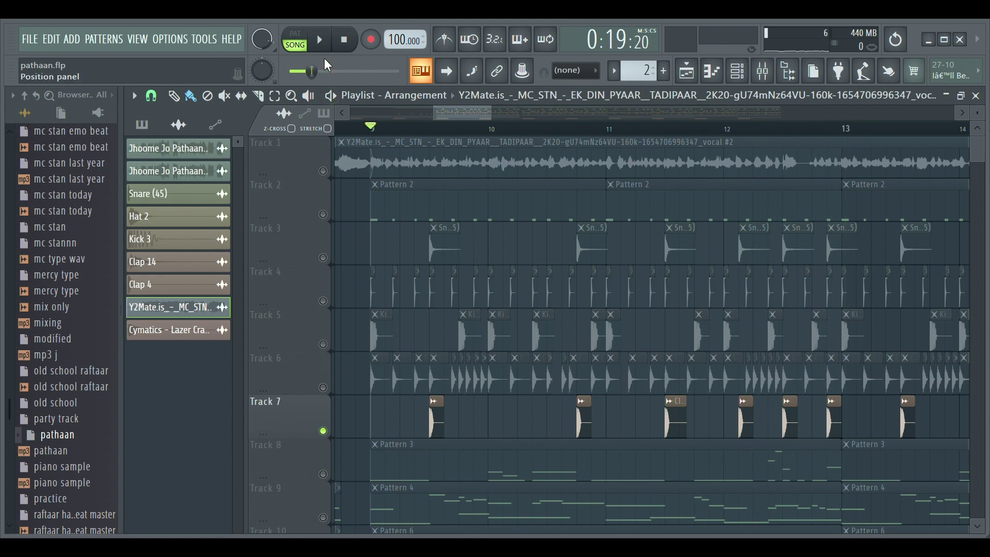
click(323, 387)
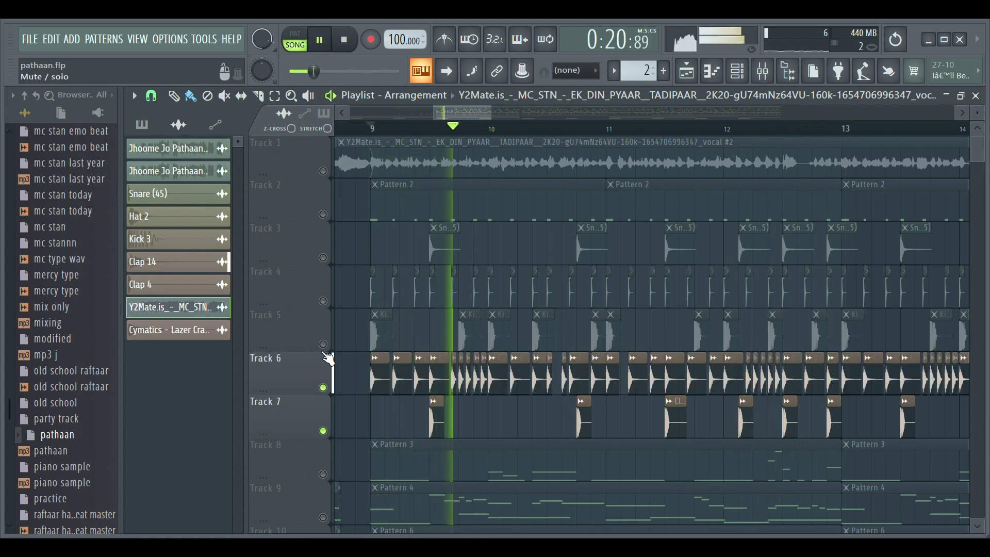
click(324, 344)
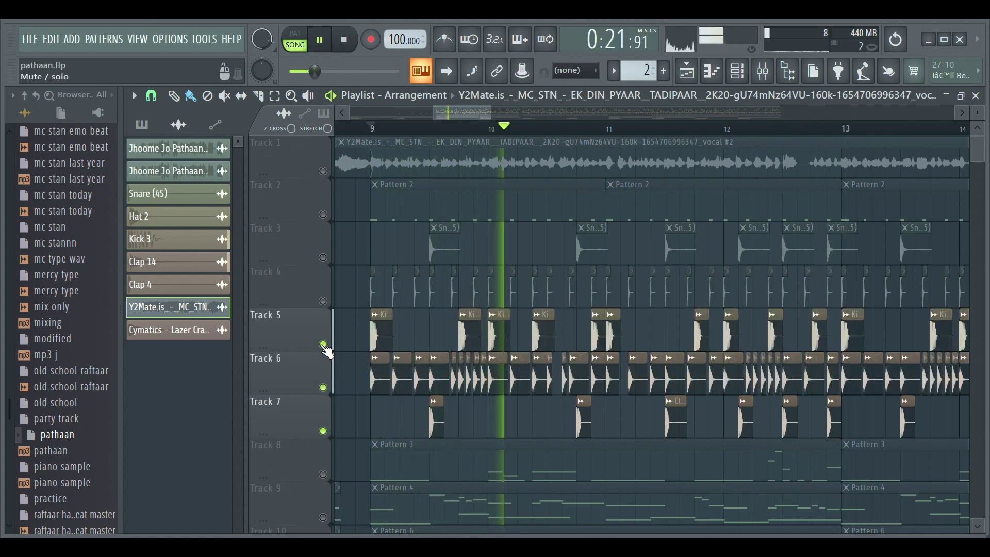
click(323, 301)
click(323, 257)
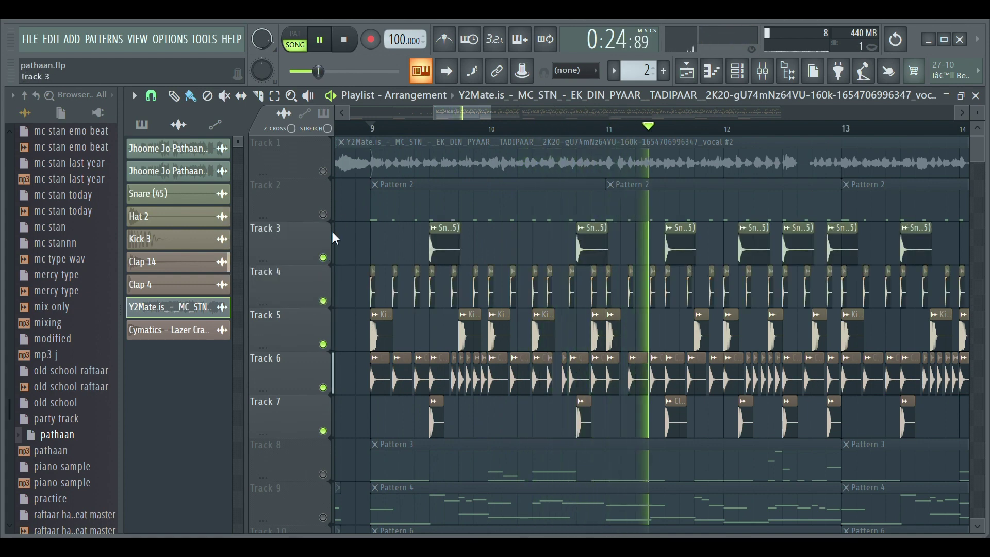
click(323, 214)
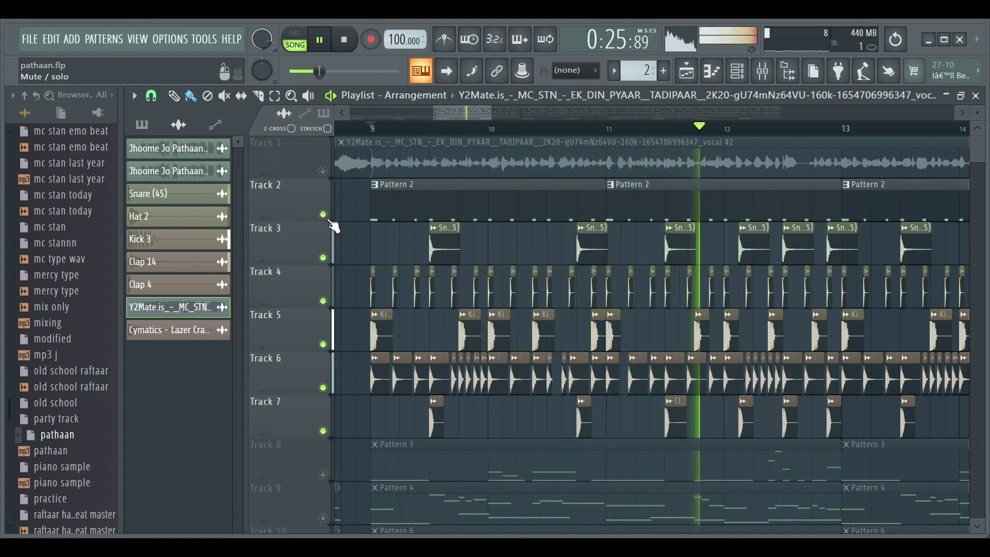
click(324, 171)
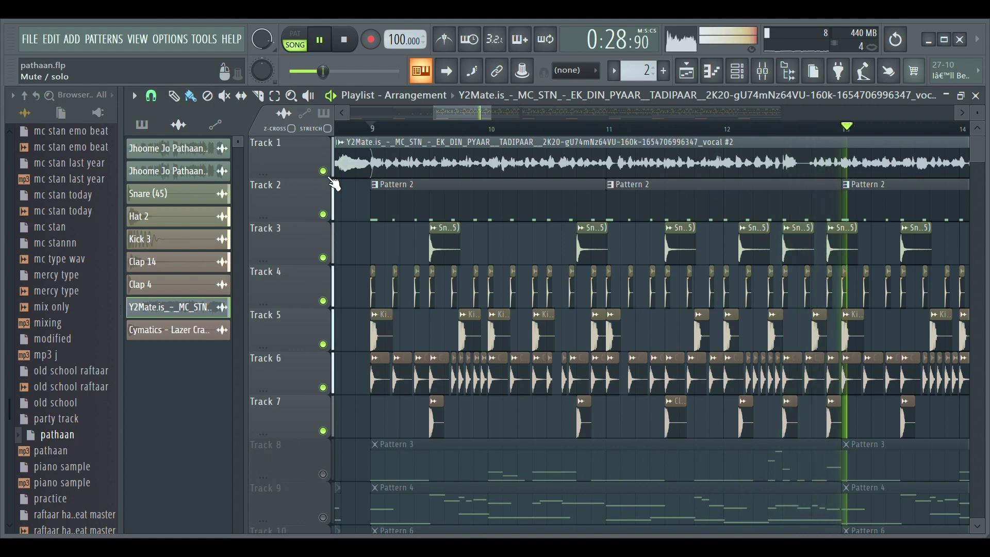
scroll(422, 138, down, 3)
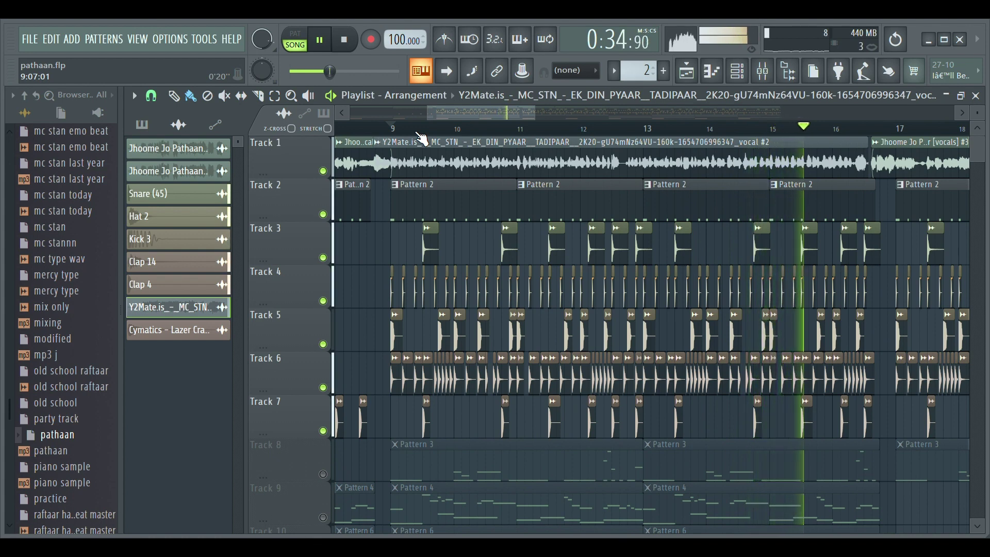
click(320, 40)
Step: Solo Track 8 with the playhead at bar 9 and open its Pattern 3 clip in the piano roll
scroll(398, 135, up, 5)
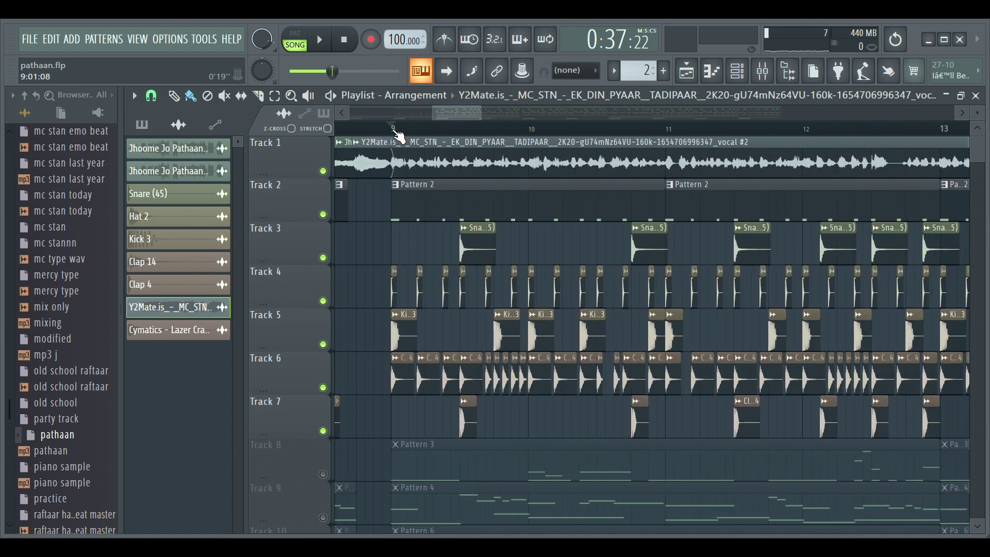
scroll(361, 356, down, 3)
right_click(325, 346)
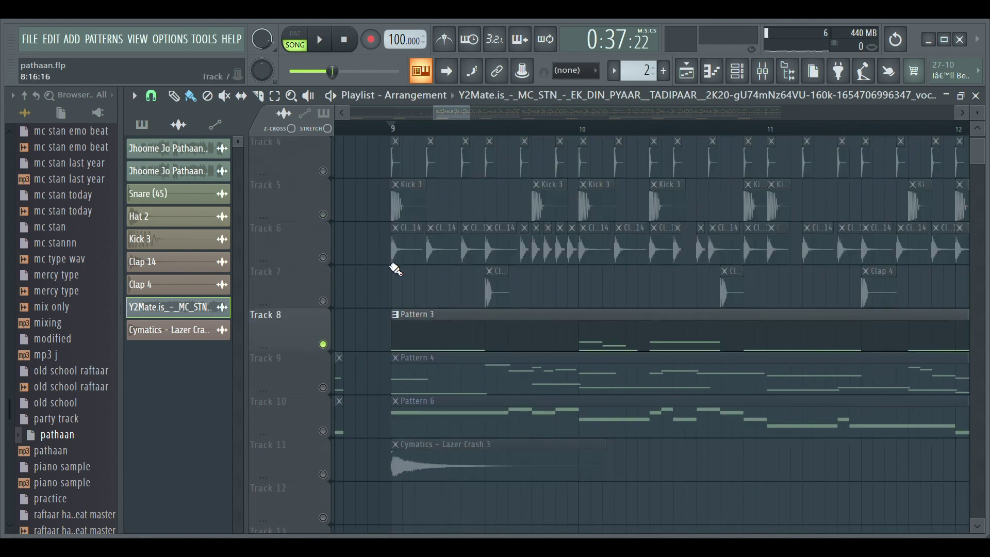
scroll(396, 135, up, 2)
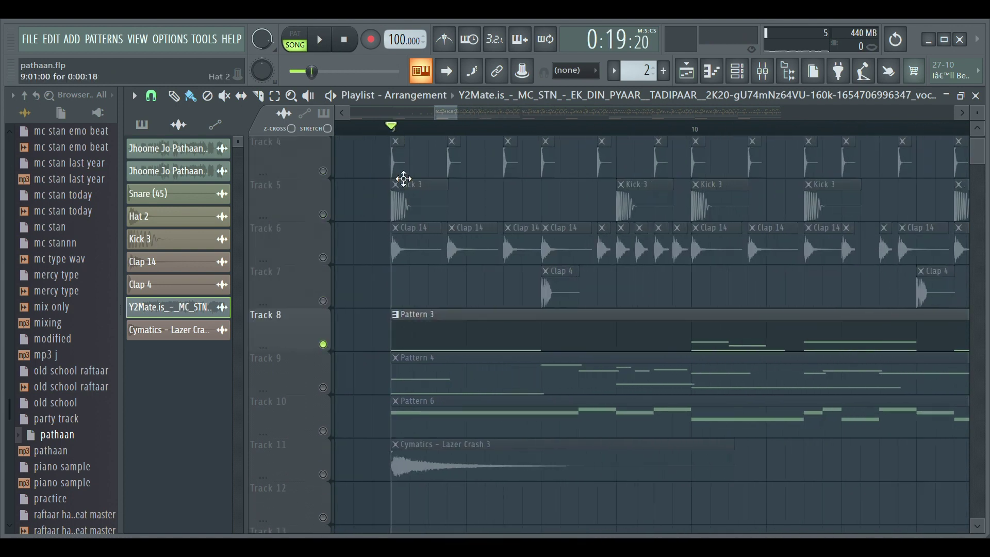
double_click(448, 340)
scroll(458, 141, down, 2)
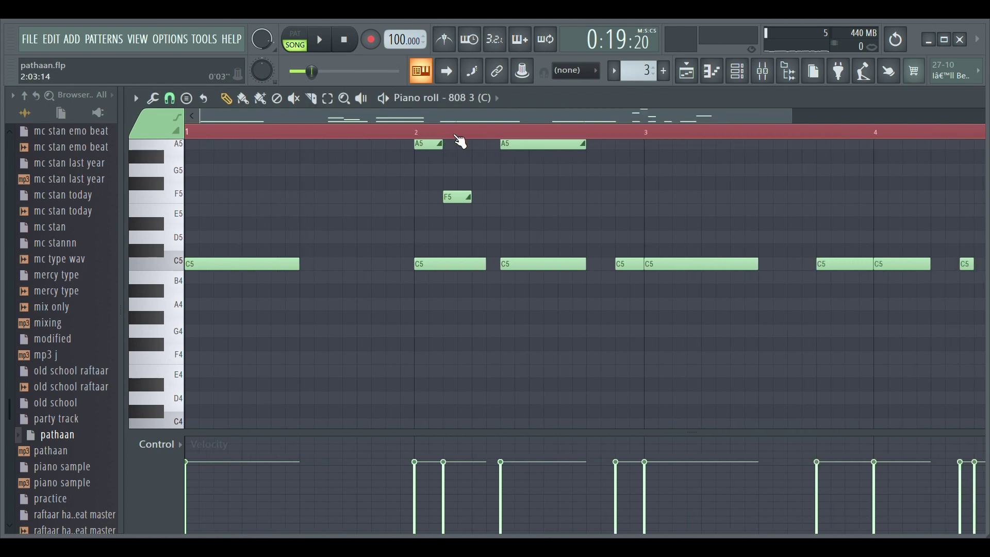
Step: Fit all four bars of the 808 pattern in the piano roll and play it to follow its notes
scroll(458, 194, up, 3)
scroll(481, 138, down, 2)
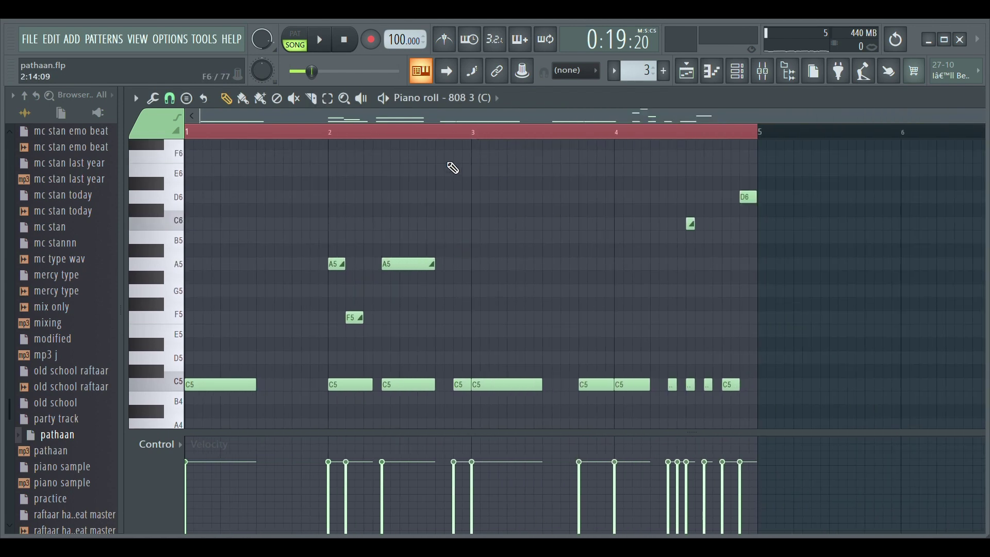
scroll(391, 175, down, 1)
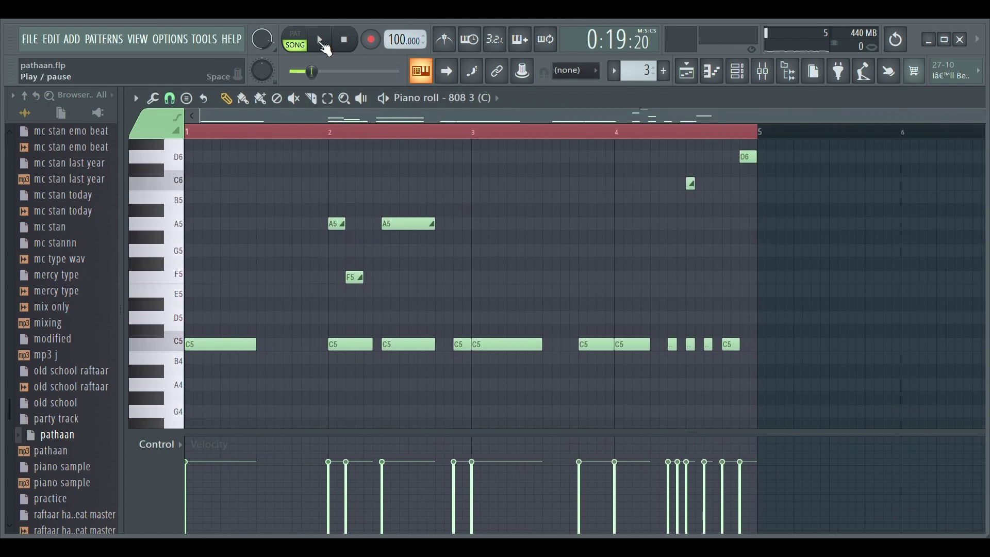
click(326, 42)
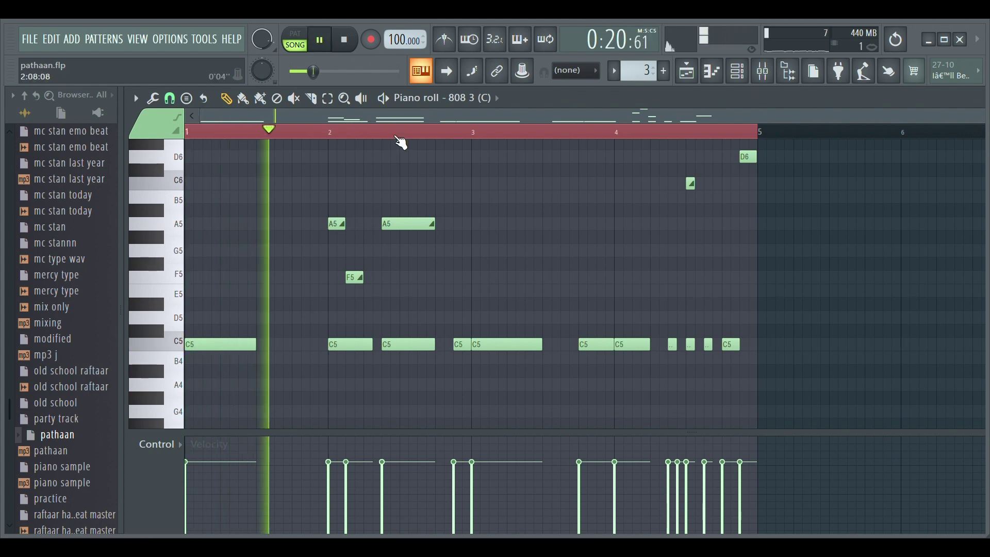
scroll(400, 141, up, 1)
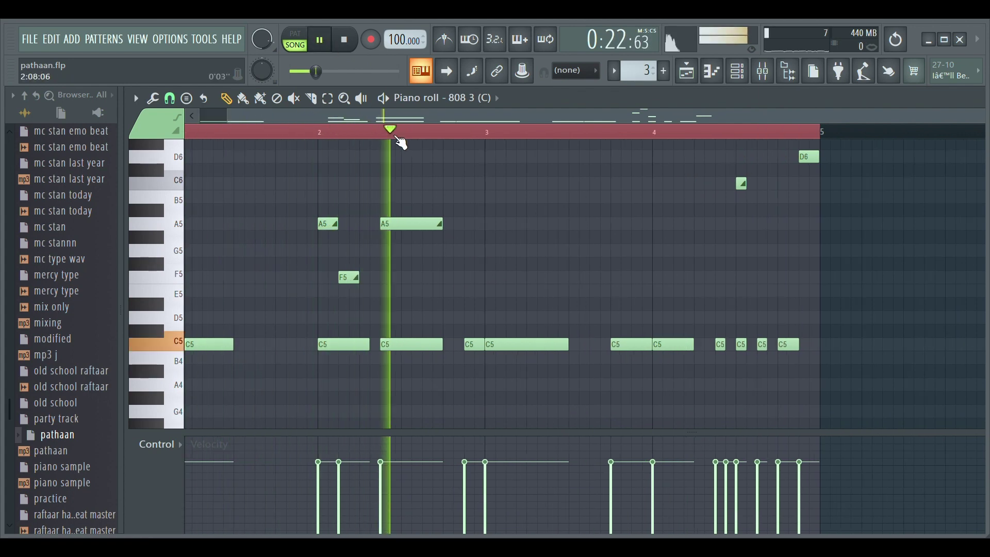
scroll(400, 141, down, 1)
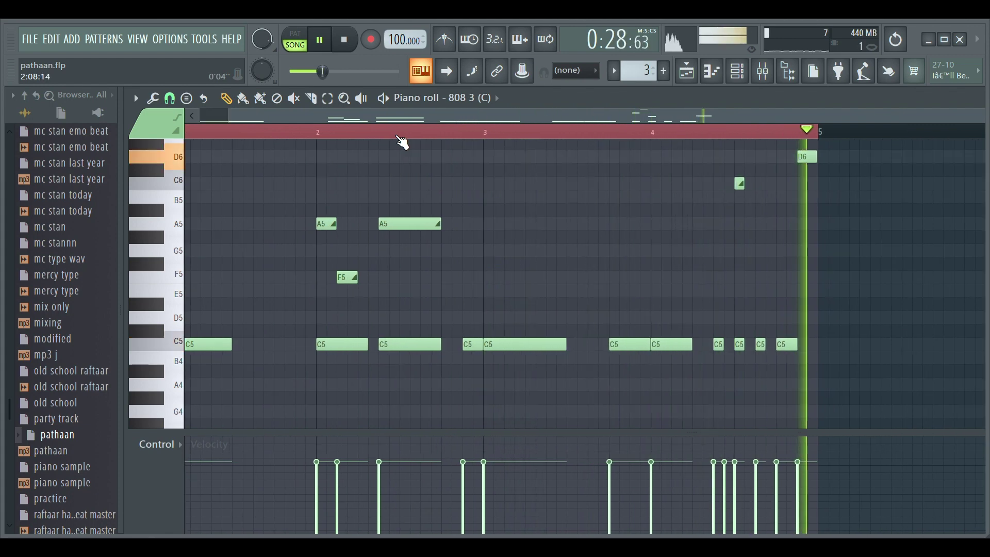
scroll(506, 186, up, 3)
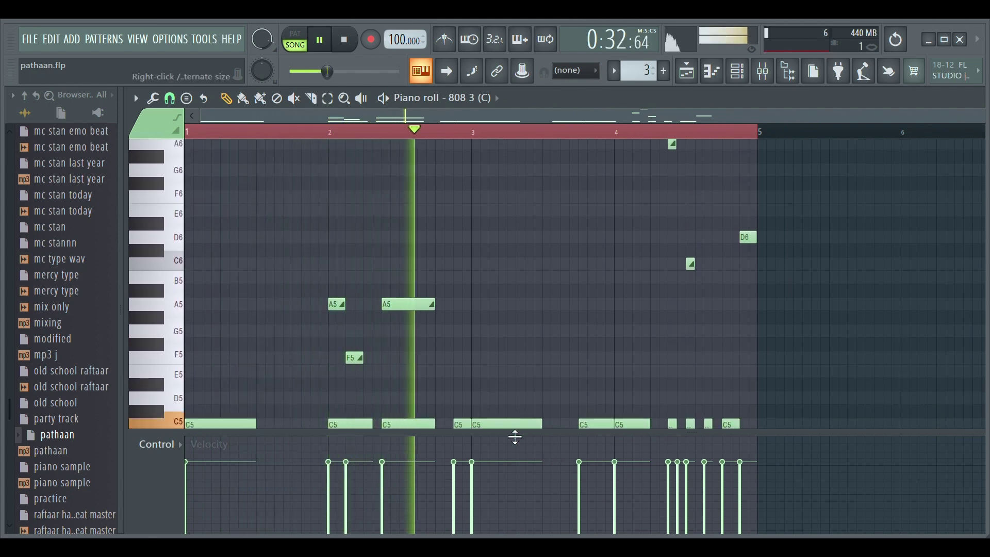
Step: Shrink the velocity lane to enlarge the note grid, then pause the 808 playback
drag(516, 437, 516, 514)
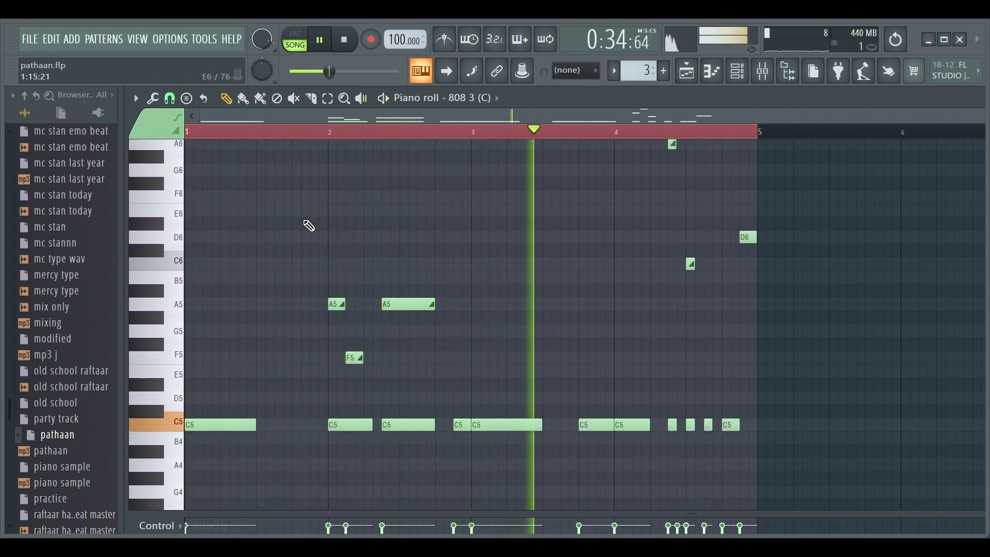
scroll(320, 237, up, 1)
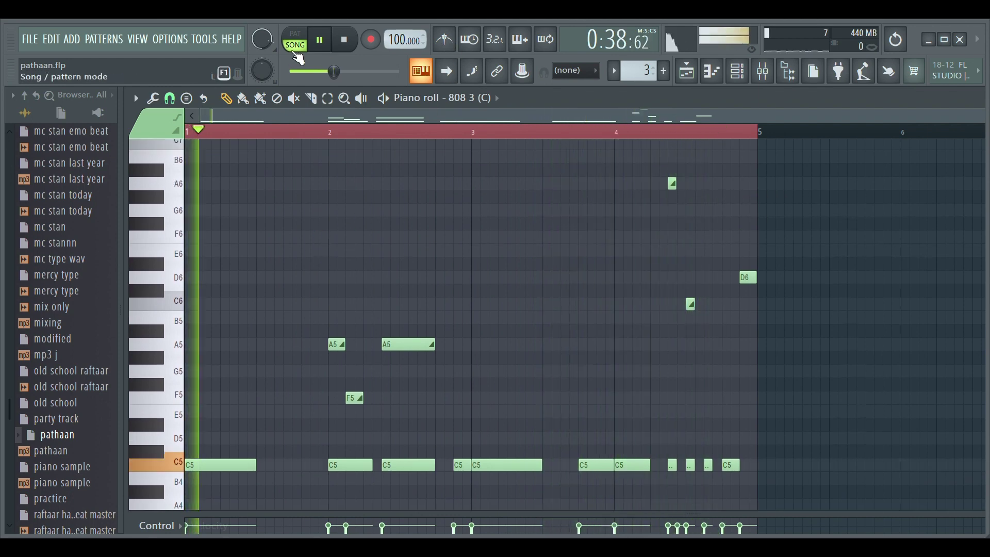
click(320, 41)
Step: Solo Track 9 in the playlist and examine its Pattern 4 ITM Attack Stab notes in the piano roll
click(688, 72)
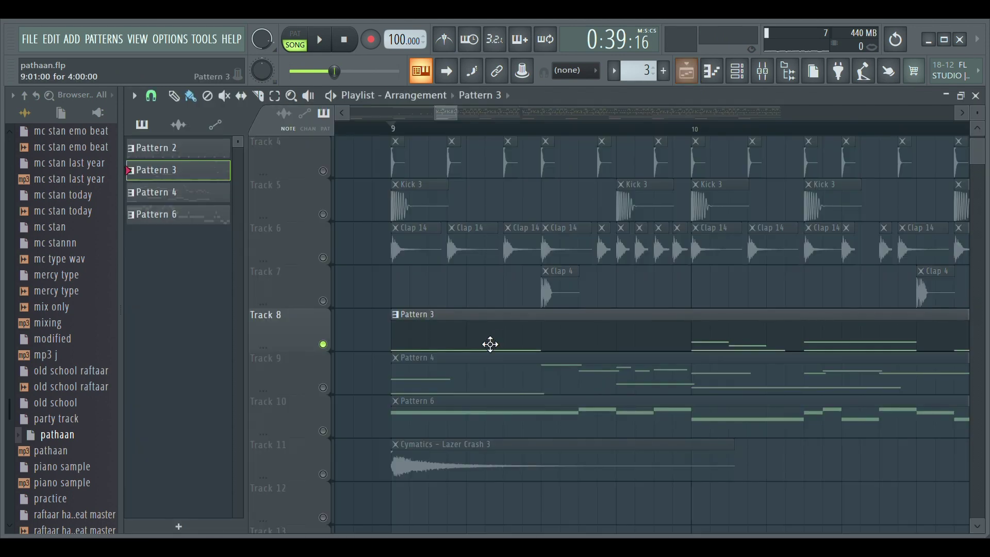
scroll(404, 306, down, 3)
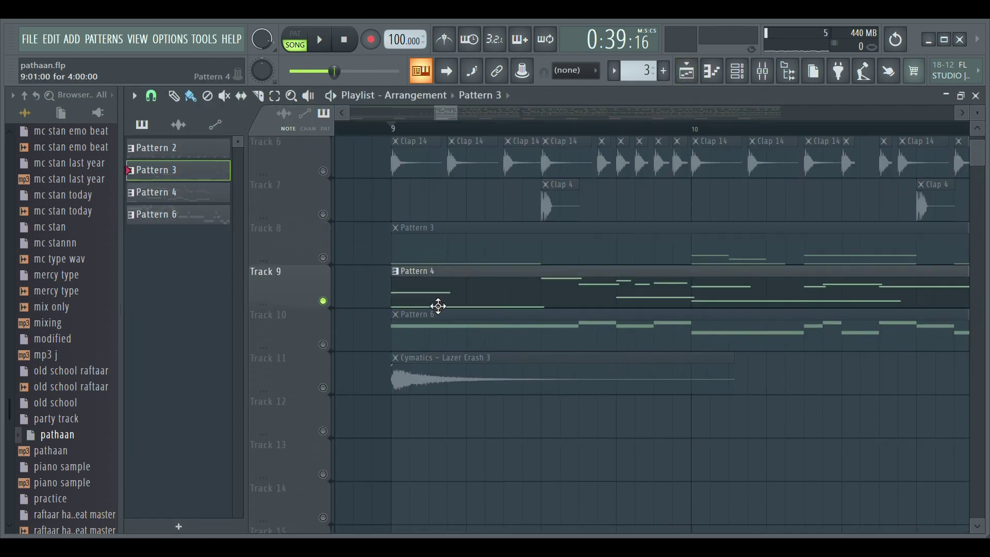
double_click(438, 306)
scroll(383, 213, down, 5)
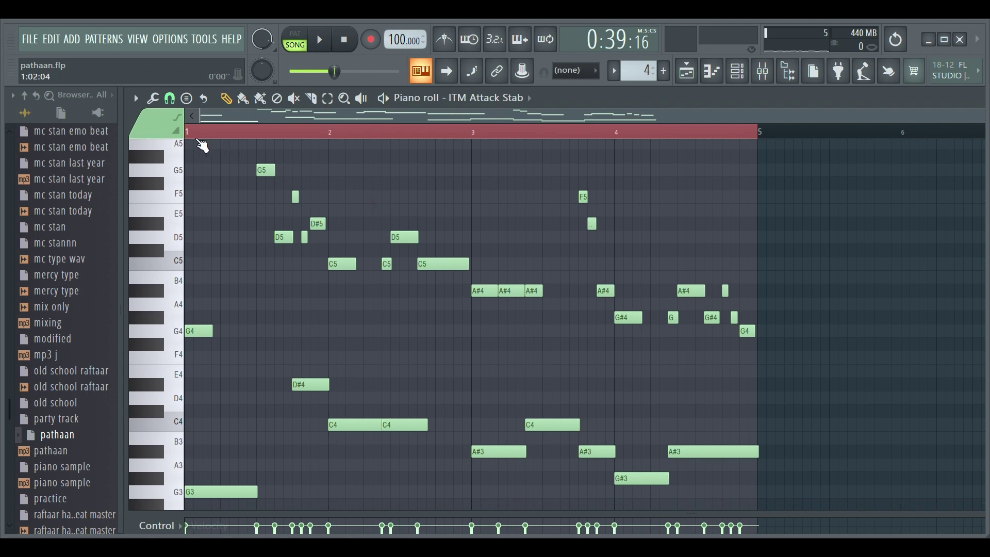
scroll(228, 193, down, 1)
scroll(228, 193, up, 1)
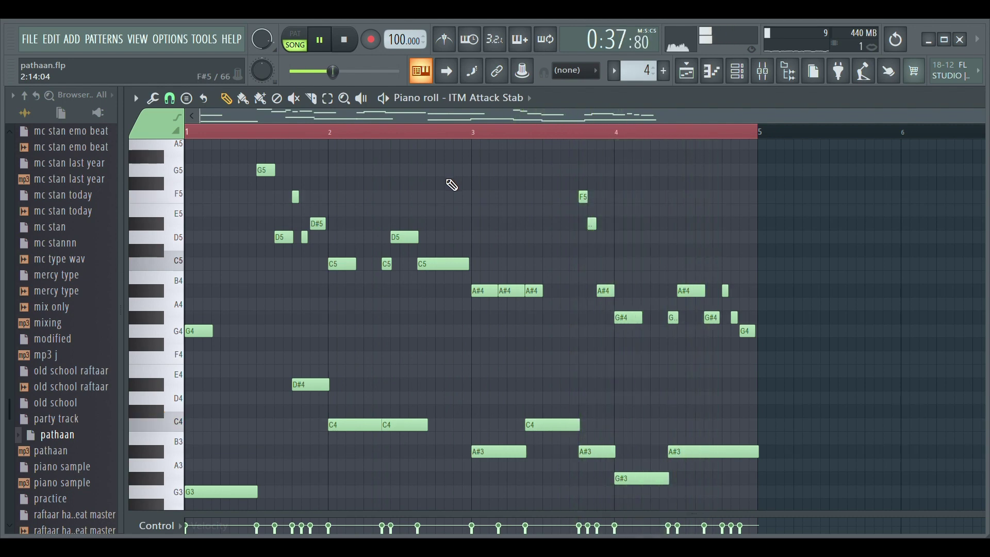
Step: Reopen Pattern 4 from the playlist during playback, follow its notes in the piano roll and pause
click(686, 77)
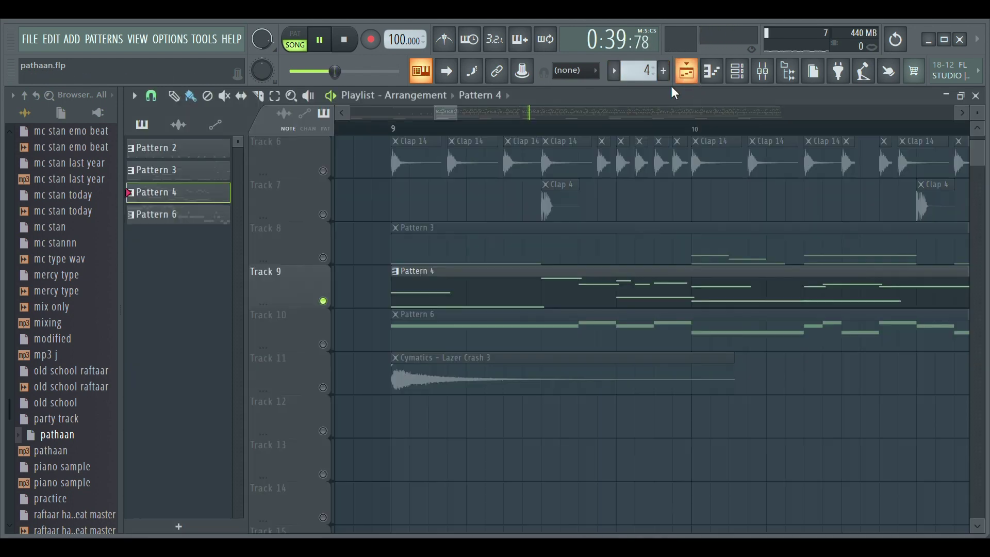
double_click(444, 288)
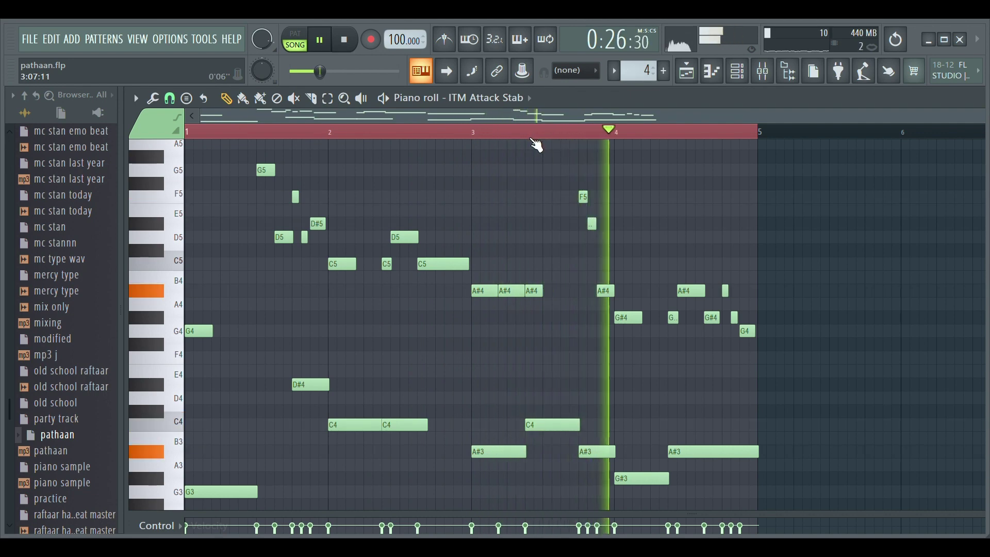
click(321, 41)
Step: Solo Track 10 and audition its Pattern 6 Bb_Ghostly_Key_03 melody in the piano roll from bar 9, ending with playback paused
click(689, 72)
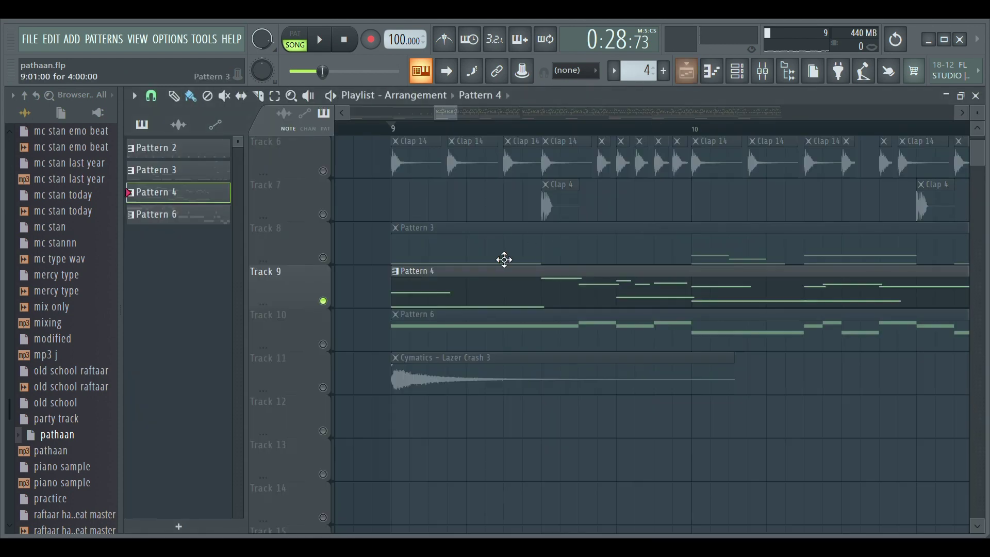
scroll(365, 288, down, 1)
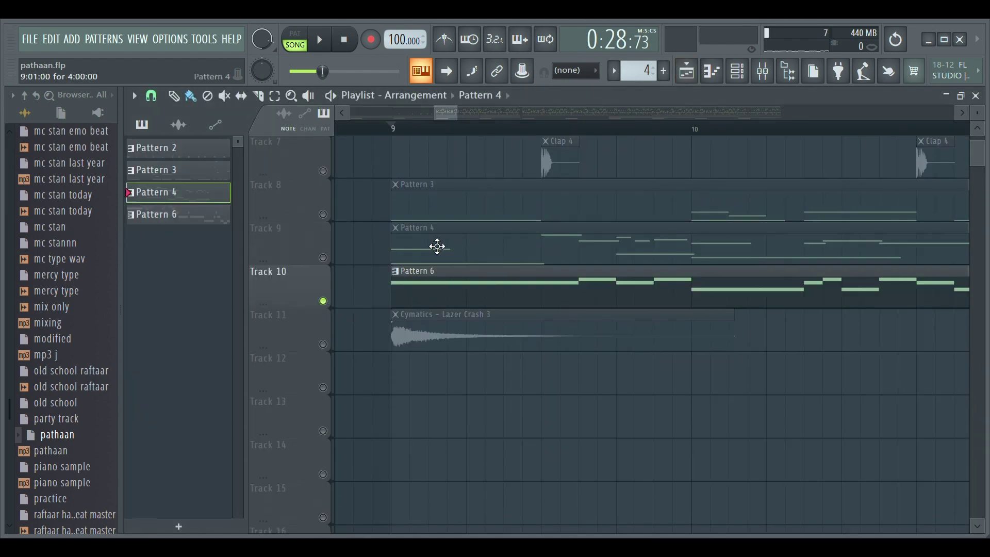
double_click(436, 281)
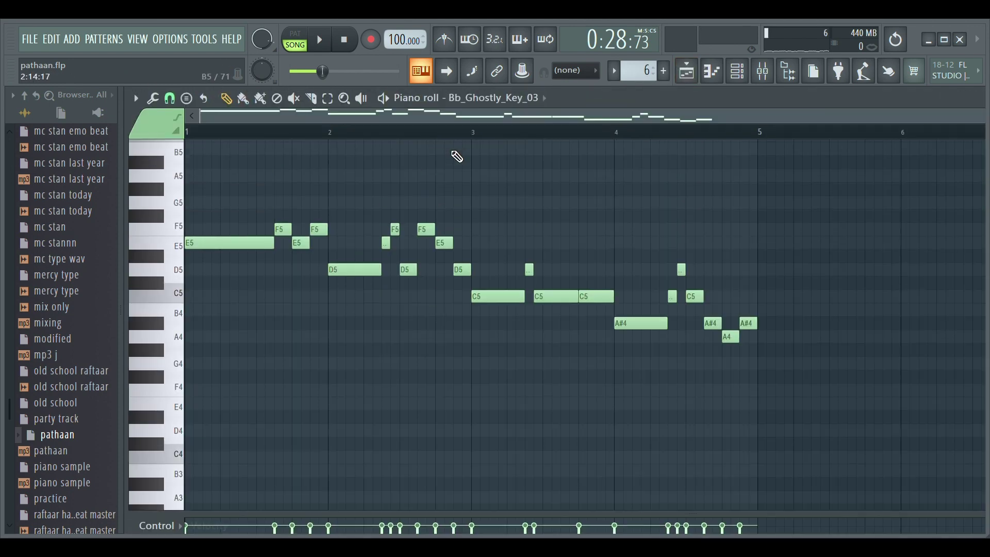
scroll(231, 146, up, 1)
scroll(200, 144, up, 4)
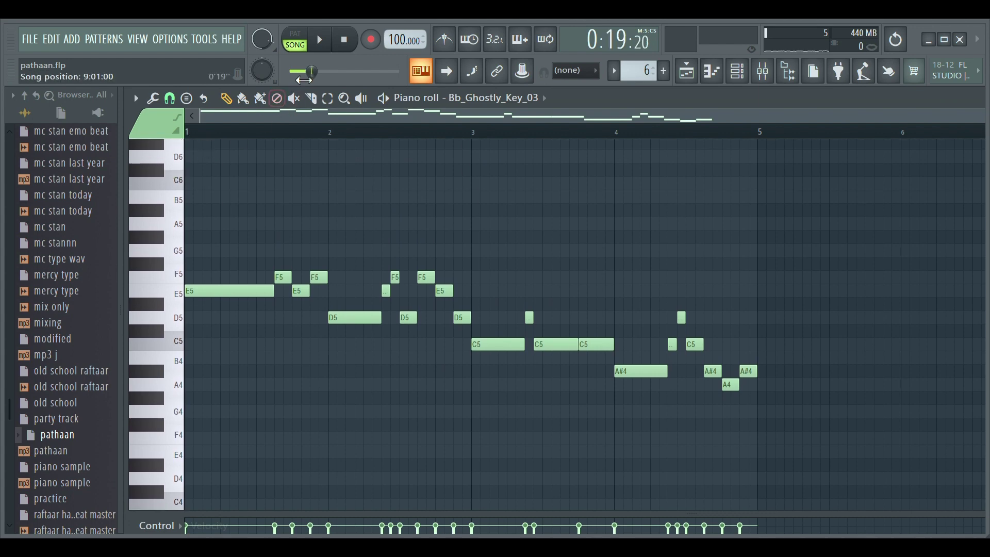
click(320, 40)
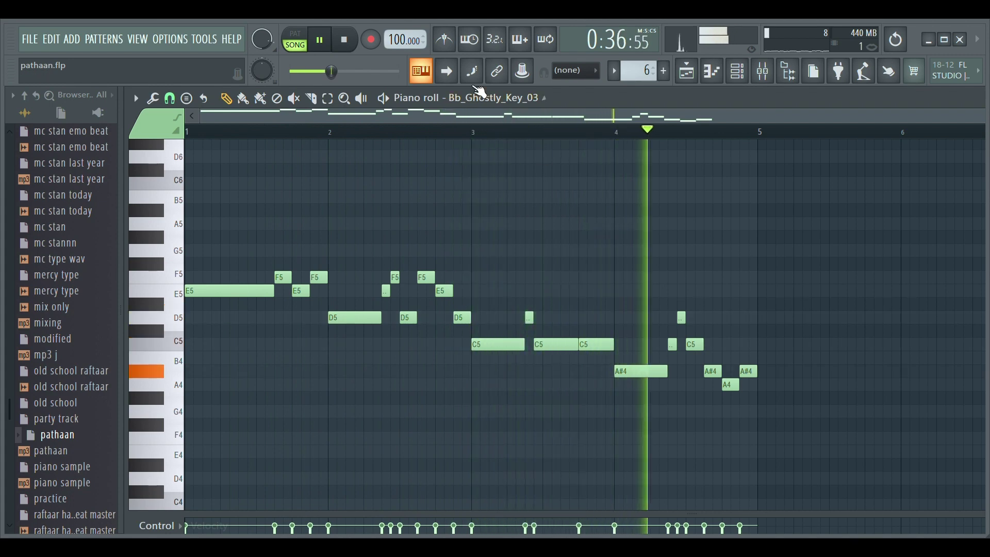
click(320, 44)
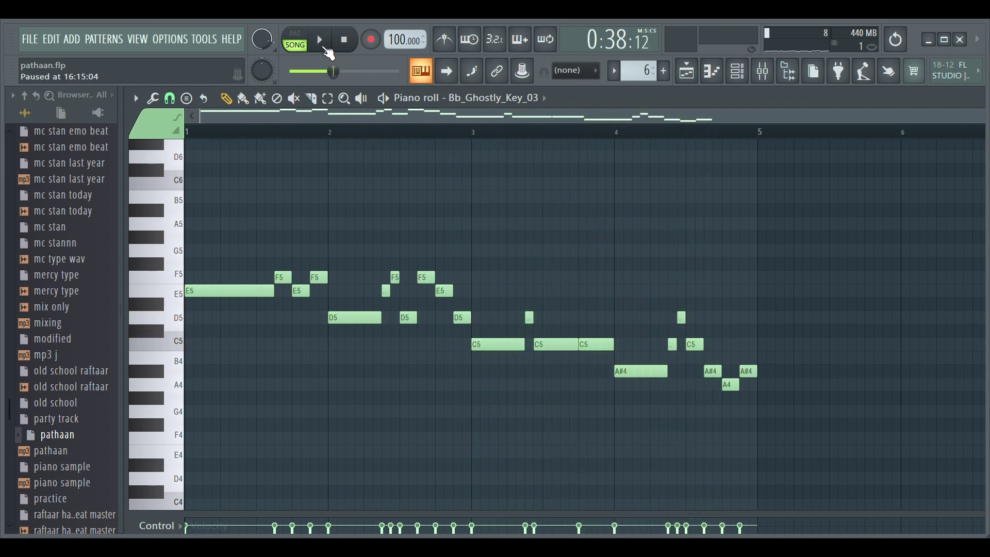
Step: Solo Track 11 in the playlist and audition its Cymatics - Lazer Crash 3 clip from bar 9, ending with playback paused
click(686, 74)
right_click(323, 344)
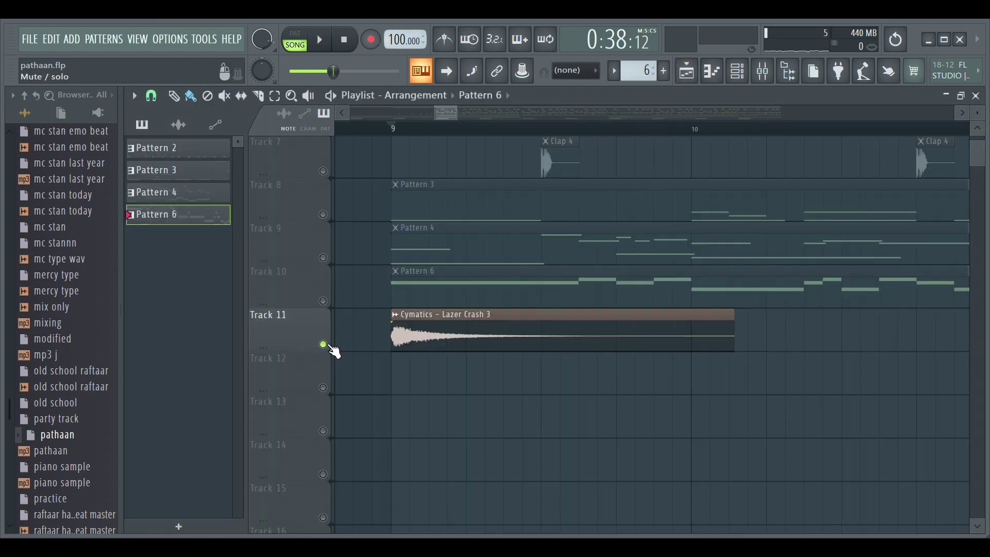
click(327, 46)
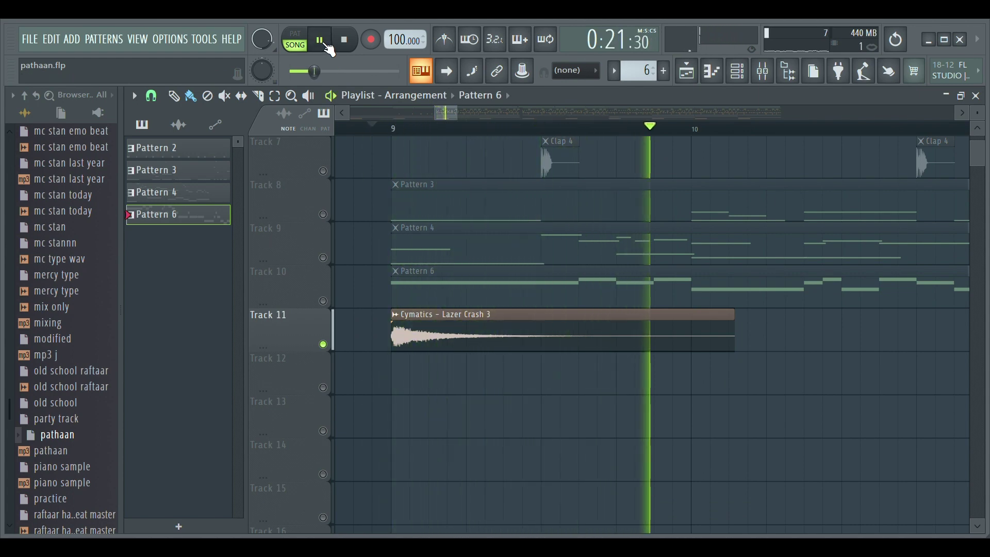
click(326, 46)
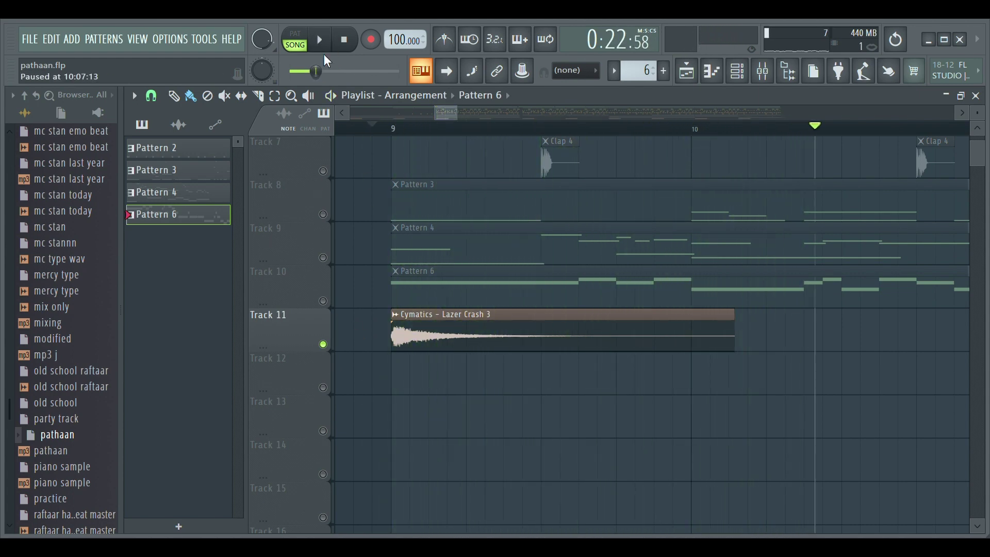
Step: Unsolo Track 11 to restore all tracks and play the full arrangement from the start of bar 1
right_click(324, 345)
scroll(371, 281, up, 6)
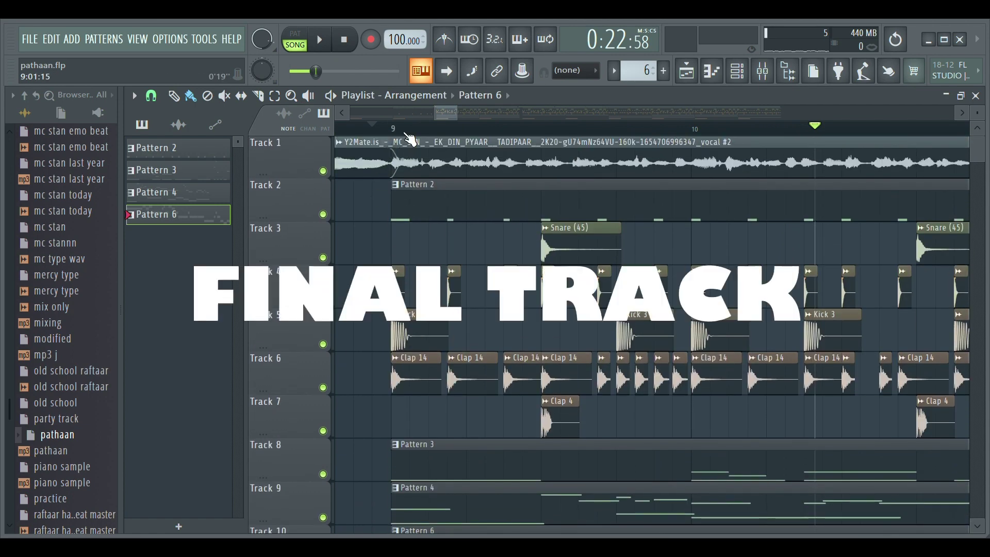
scroll(421, 127, down, 2)
drag(448, 121, 399, 126)
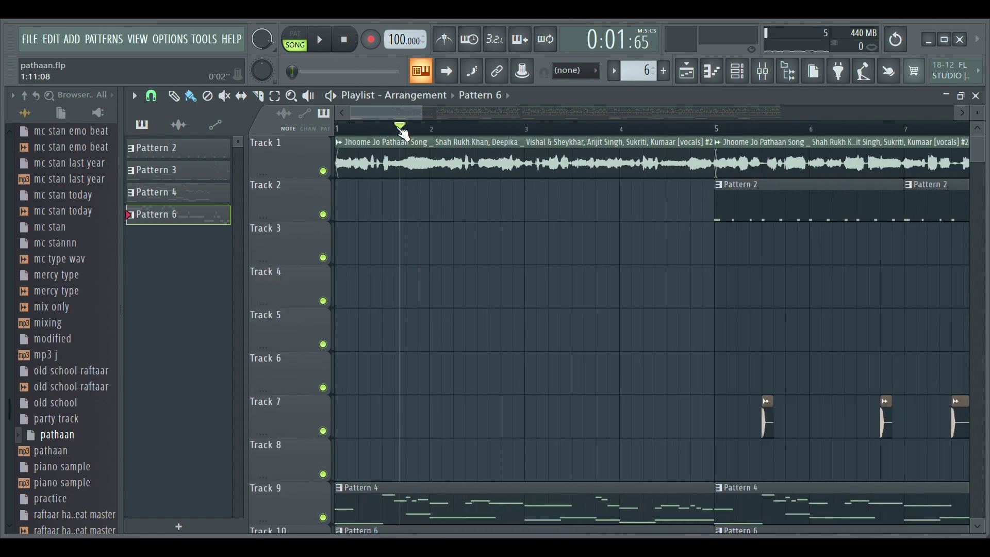
click(341, 128)
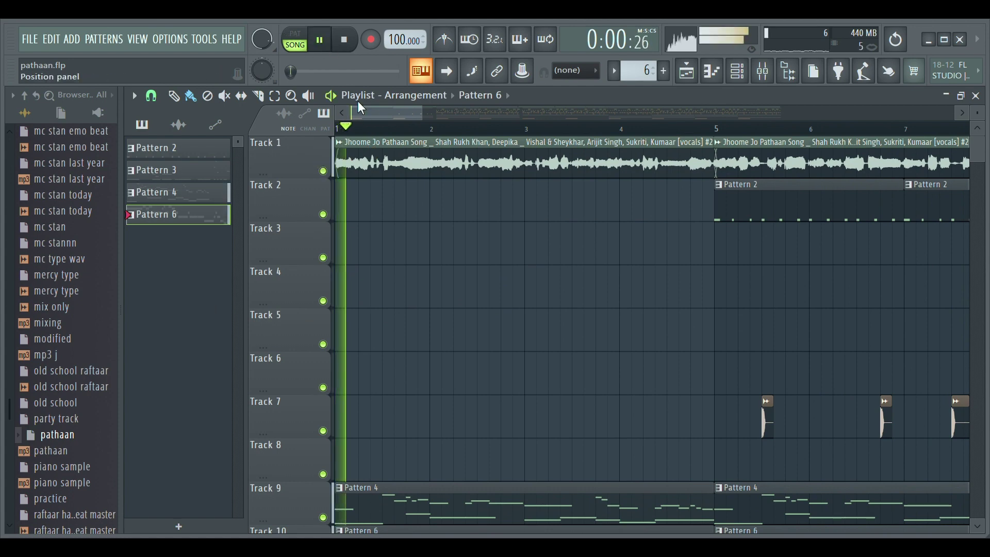
Step: Look over all the tracks of the arrangement's opening bars while the full song plays
scroll(506, 288, down, 4)
scroll(506, 287, up, 1)
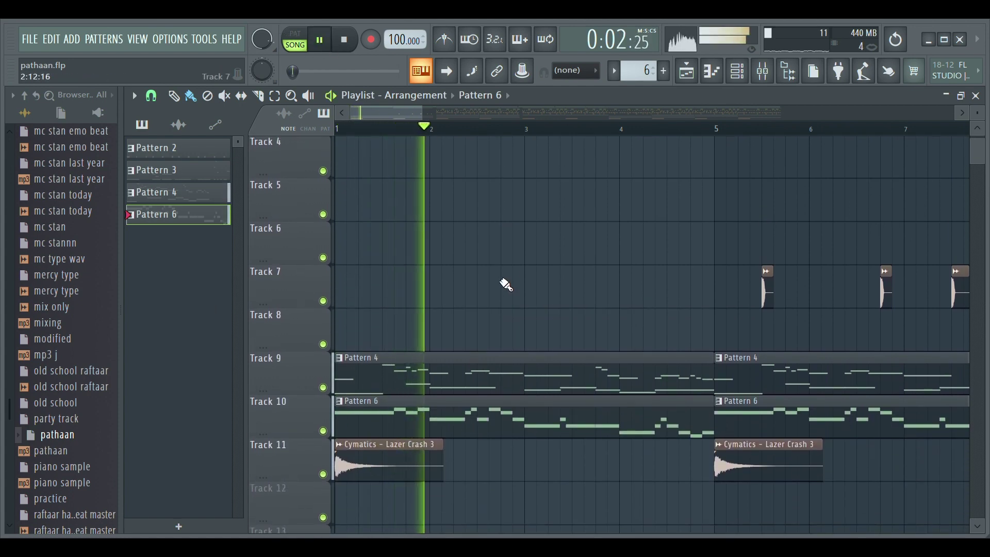
scroll(546, 138, down, 1)
scroll(555, 217, up, 2)
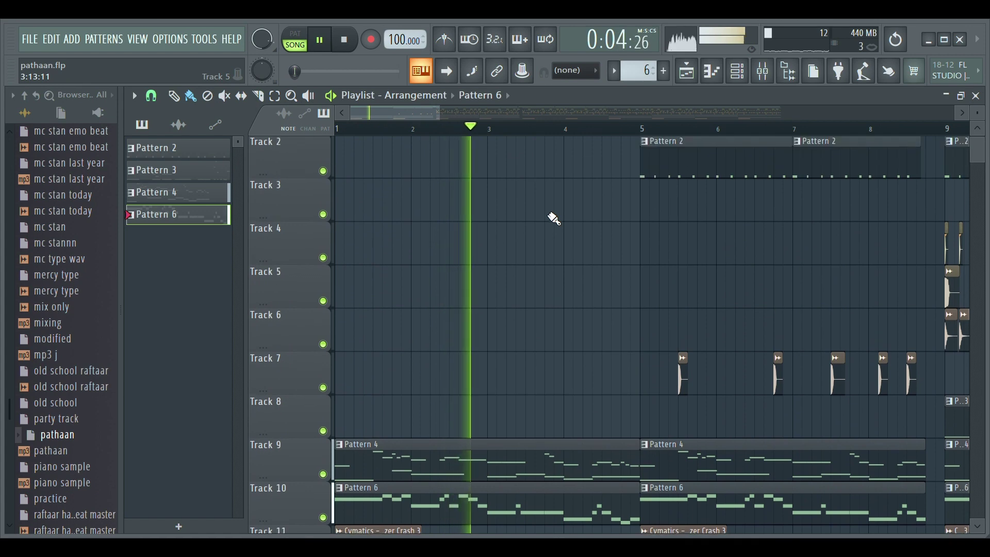
scroll(554, 219, down, 2)
scroll(571, 210, up, 1)
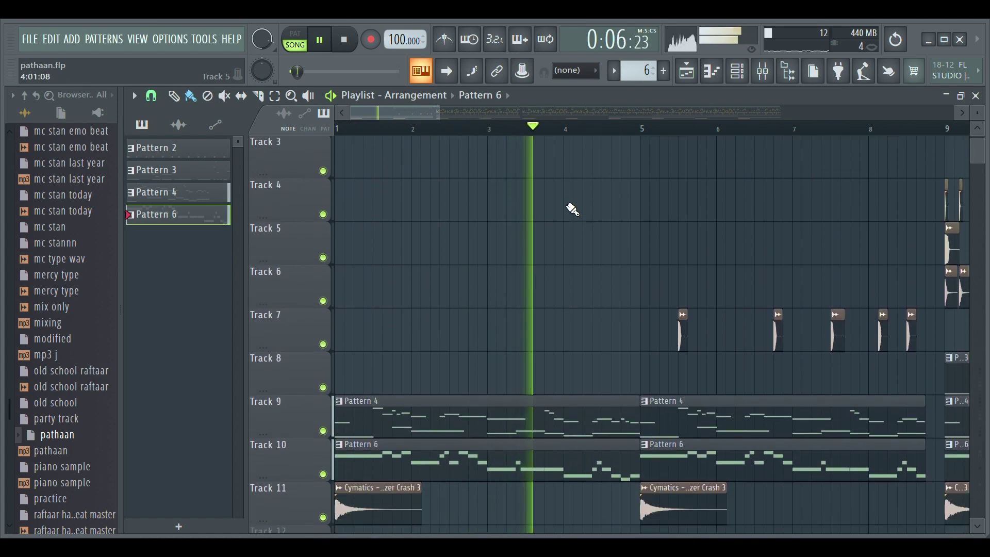
scroll(573, 208, up, 2)
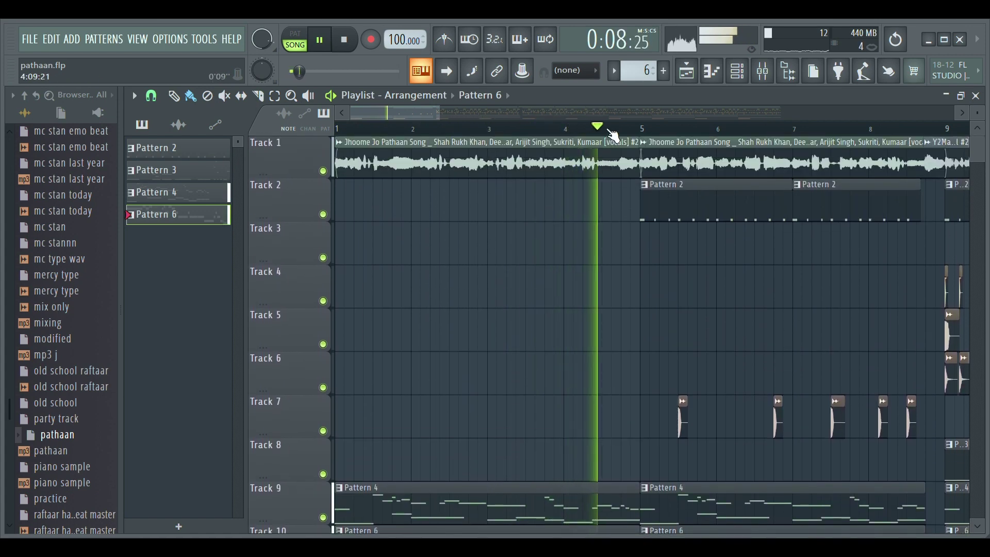
scroll(614, 135, down, 1)
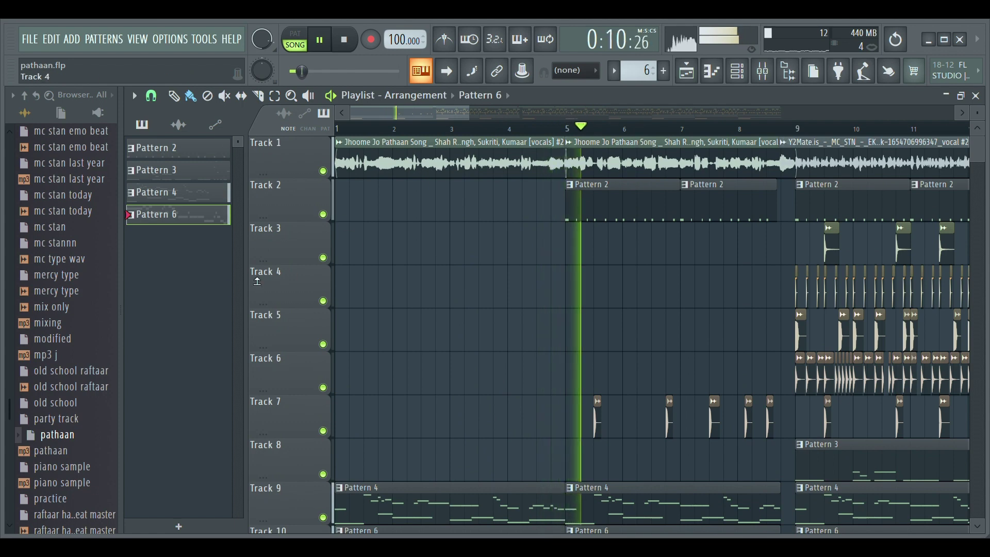
Step: Collapse the file browser to widen the playlist and follow the playback into the section starting at bar 9
drag(128, 335, 10, 330)
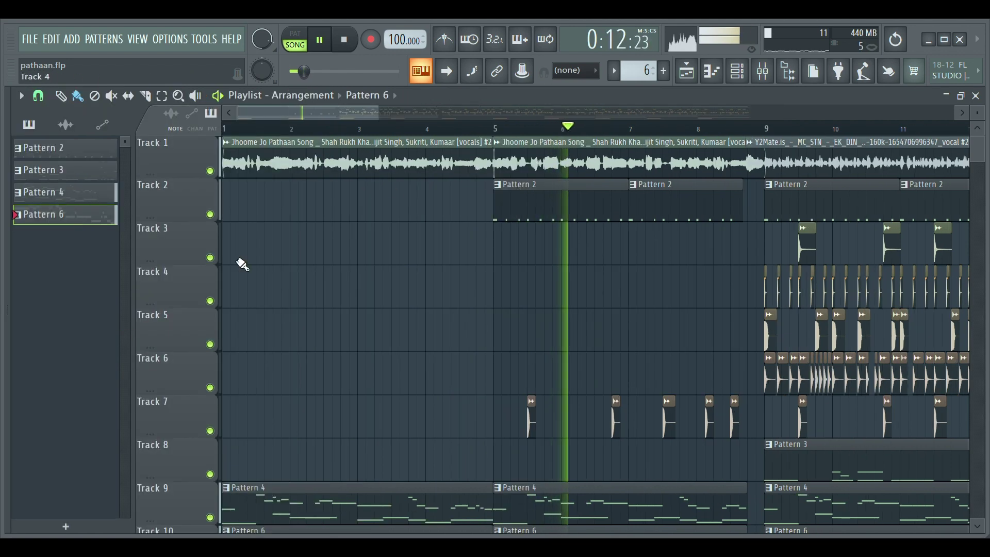
drag(324, 116, 367, 114)
scroll(437, 208, down, 2)
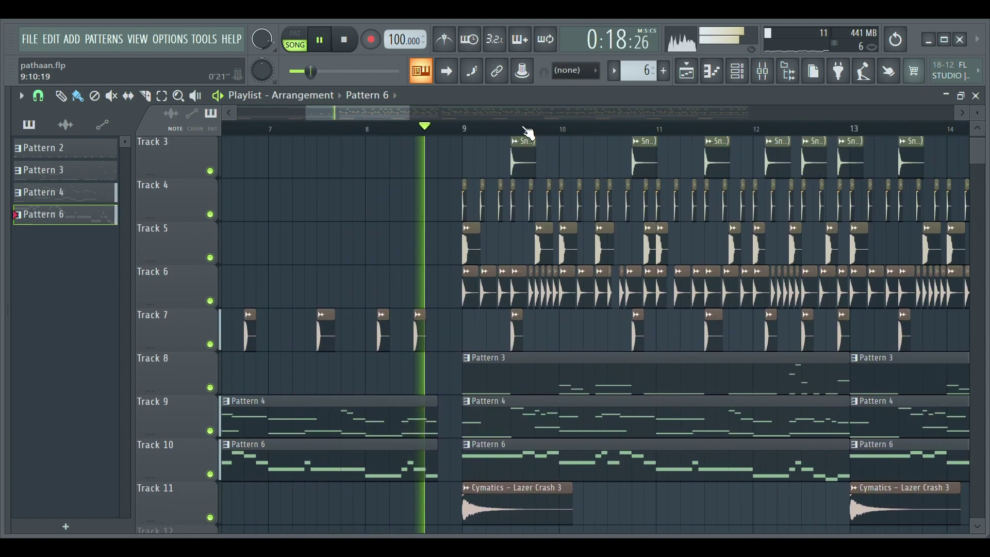
scroll(534, 160, up, 2)
scroll(532, 172, down, 2)
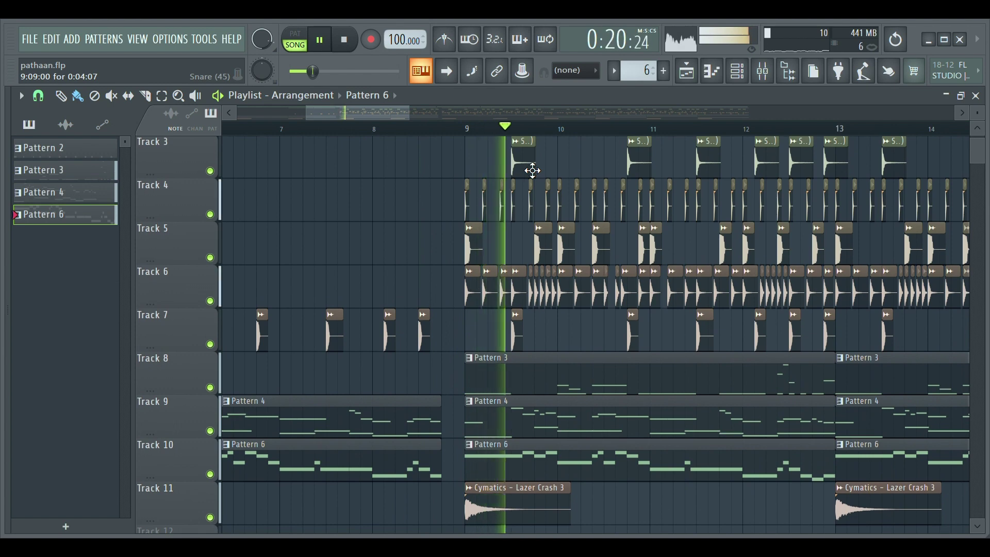
scroll(532, 170, up, 2)
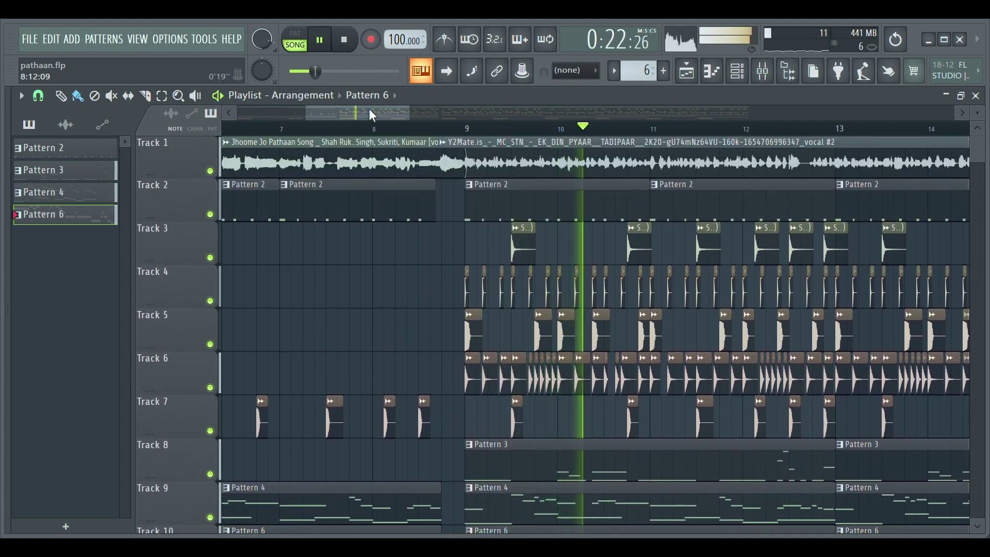
Step: Follow the playback through bars 10 to 14 and look over the clips on Tracks 1 to 11
scroll(373, 113, right, 3)
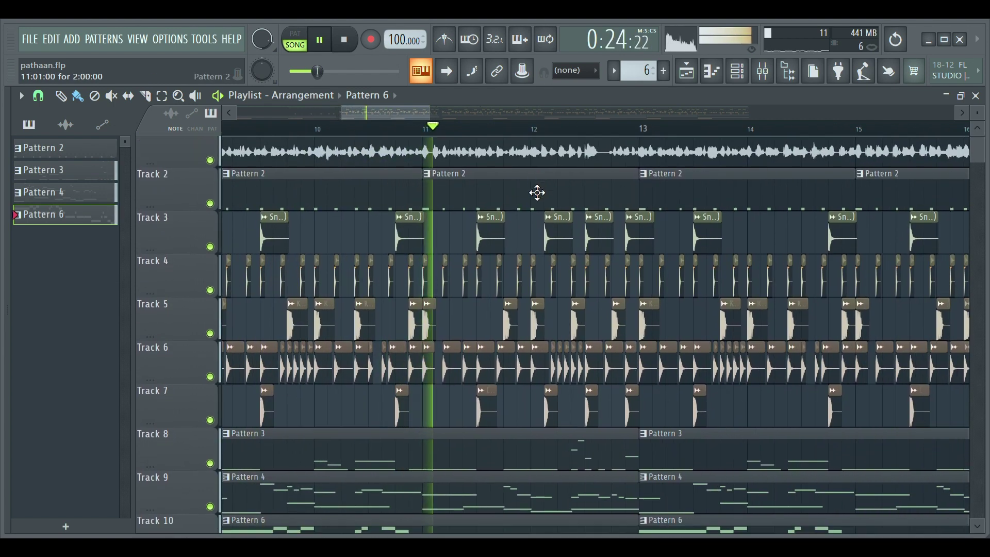
scroll(535, 193, down, 3)
scroll(539, 186, up, 3)
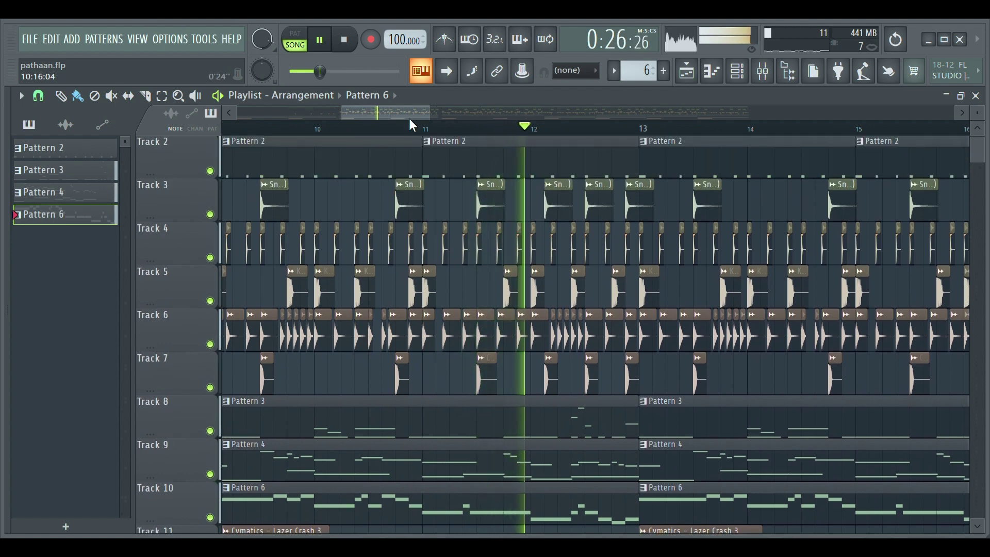
scroll(407, 116, right, 2)
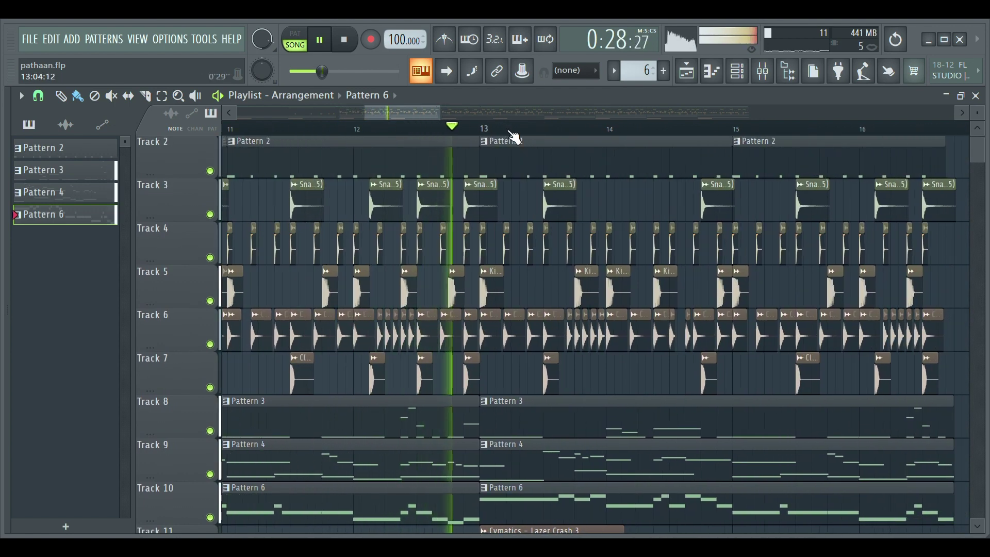
scroll(523, 180, down, 2)
scroll(526, 186, up, 1)
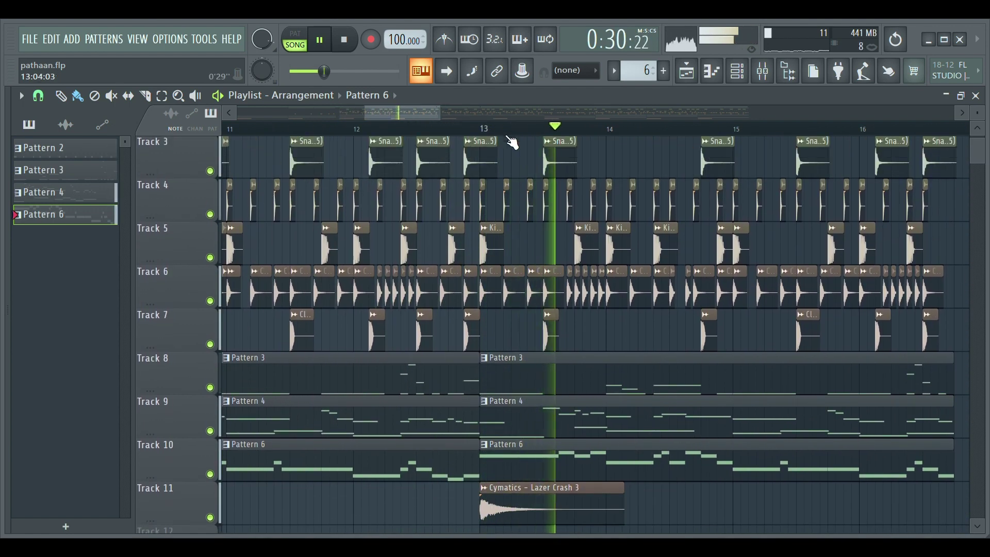
scroll(512, 139, down, 1)
scroll(512, 157, up, 2)
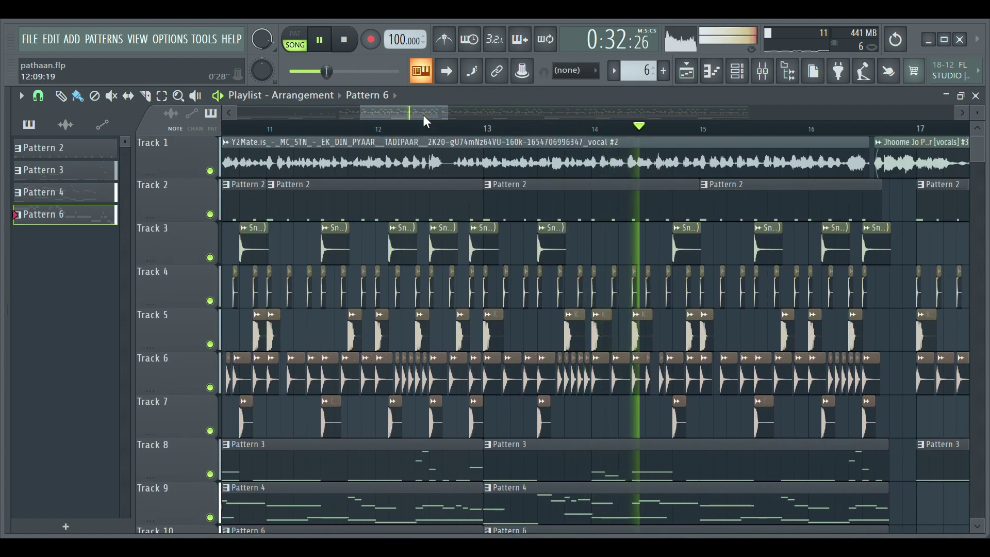
Step: Follow the playback from bar 14 to the break before bar 17, checking where the drum and melody clips stop
drag(423, 116, 463, 112)
scroll(485, 190, down, 1)
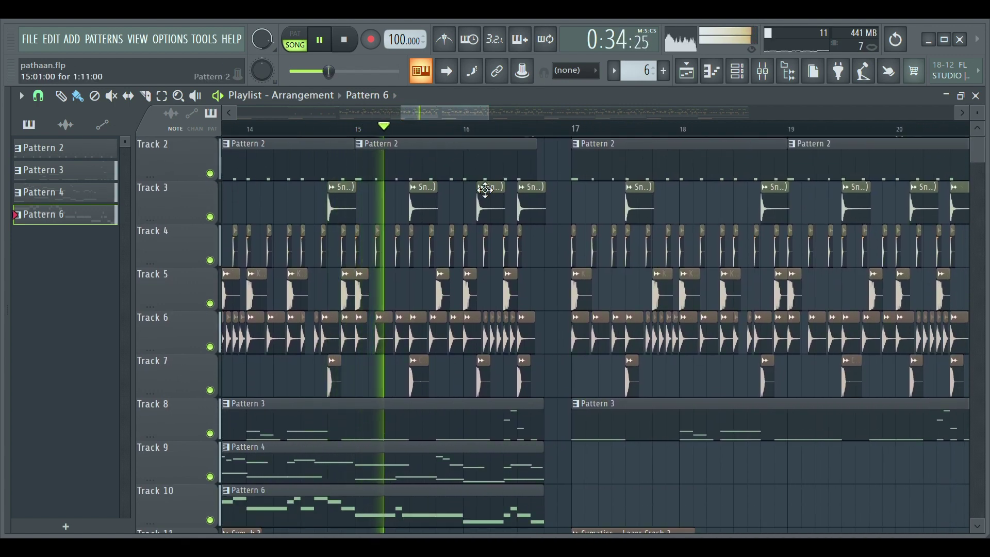
scroll(484, 190, up, 1)
scroll(485, 190, down, 2)
scroll(485, 190, up, 2)
scroll(484, 189, down, 1)
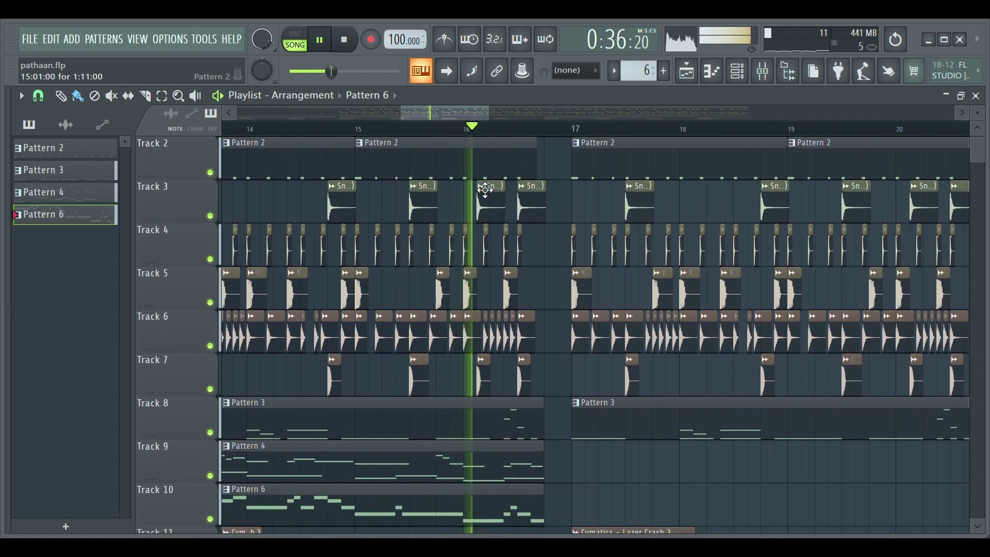
scroll(487, 189, up, 1)
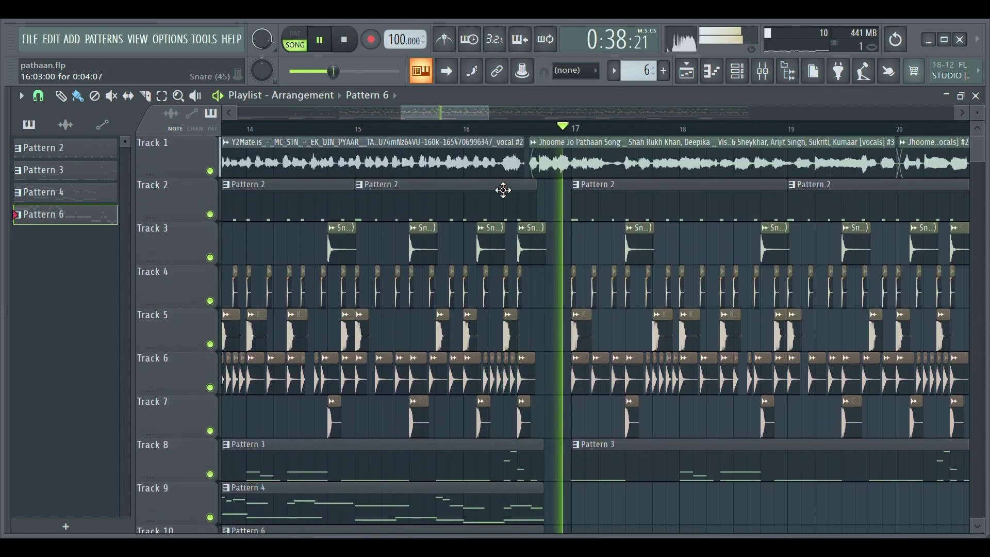
Step: Follow the playback through the section from bar 17 to bar 24 and examine its vocal, drum and Pattern 3 clips
drag(438, 105, 460, 114)
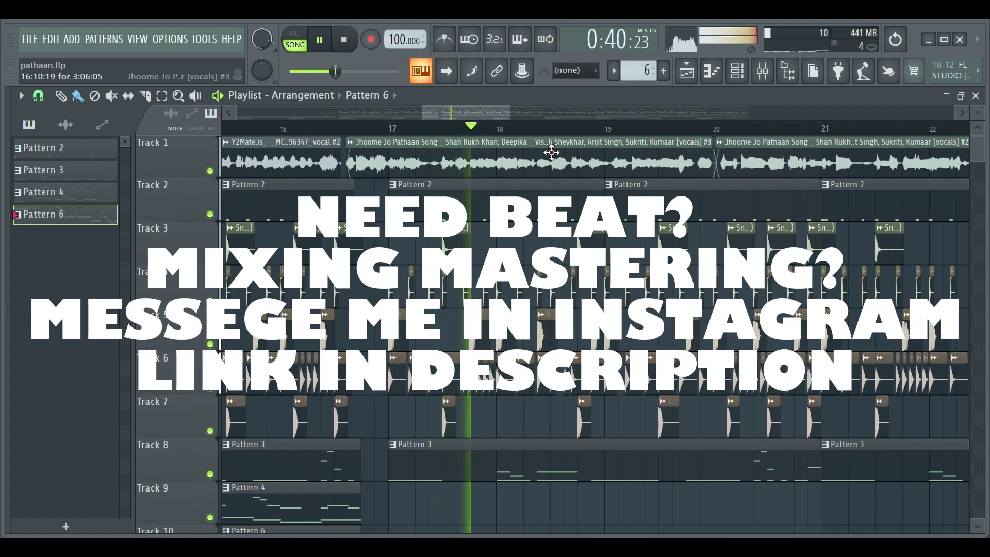
scroll(574, 142, down, 2)
scroll(570, 204, up, 1)
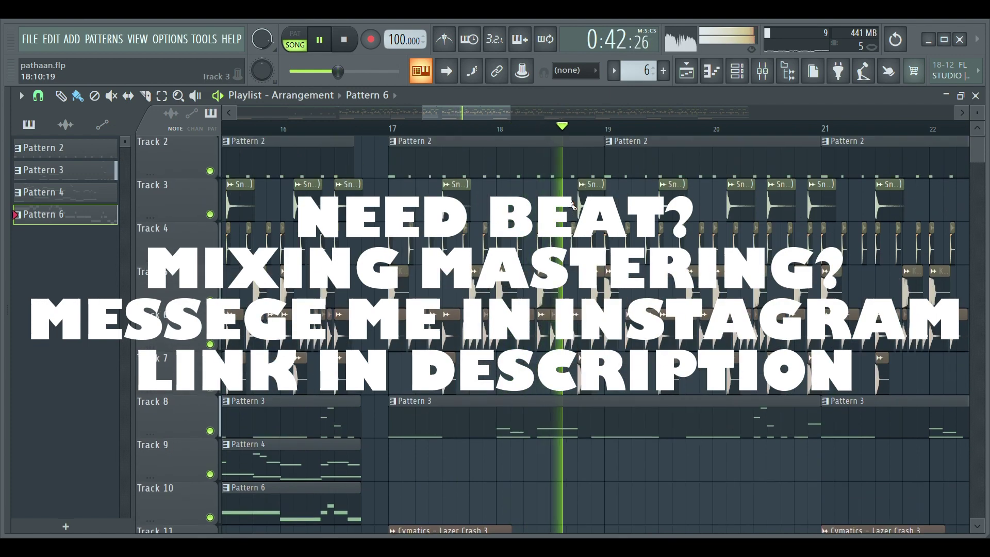
drag(476, 116, 502, 116)
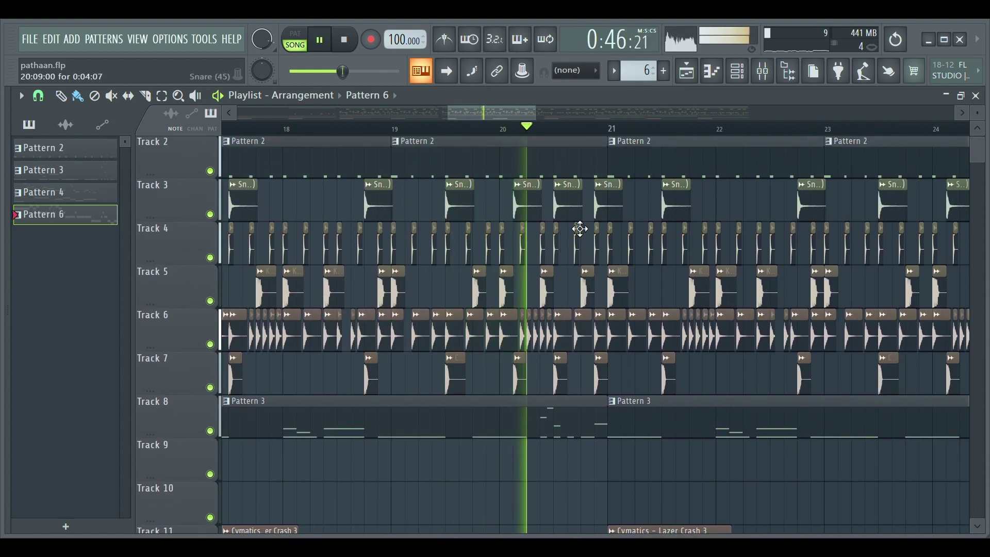
drag(515, 116, 529, 116)
scroll(572, 207, up, 1)
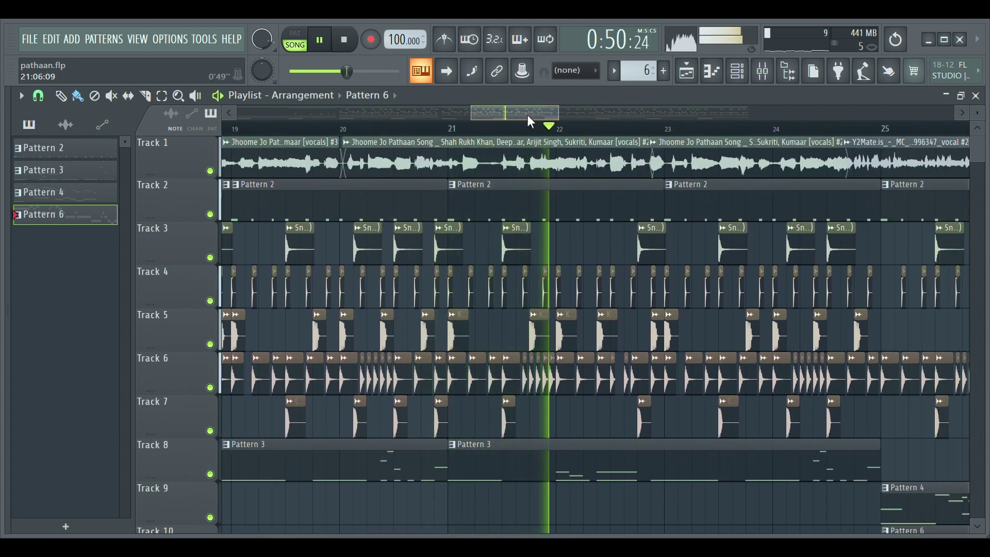
drag(527, 115, 550, 116)
scroll(542, 190, down, 1)
scroll(544, 192, up, 1)
scroll(558, 197, down, 1)
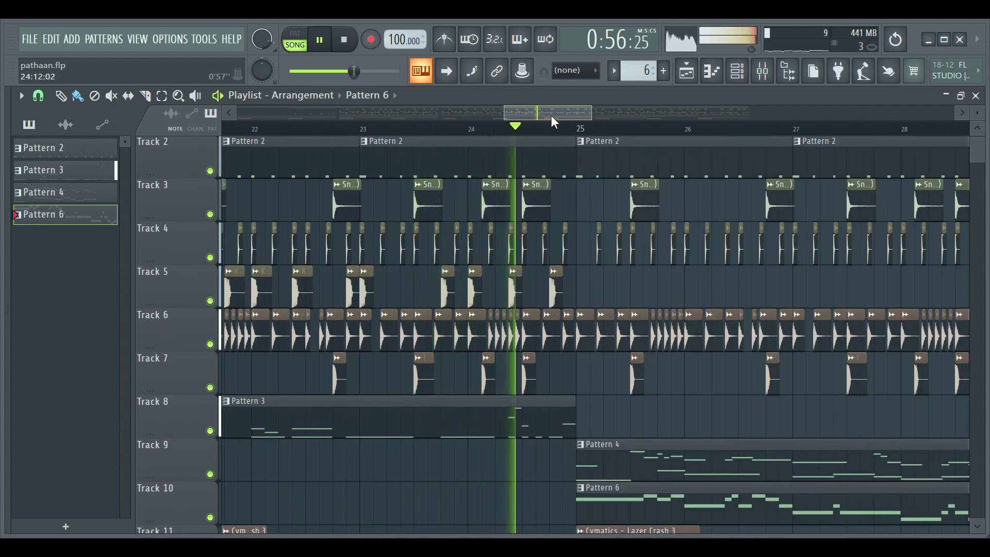
Step: Examine the section from bar 25 to bar 28, comparing the drum tracks with the Pattern 4 and Pattern 6 clips during playback
drag(551, 115, 577, 151)
scroll(575, 195, up, 1)
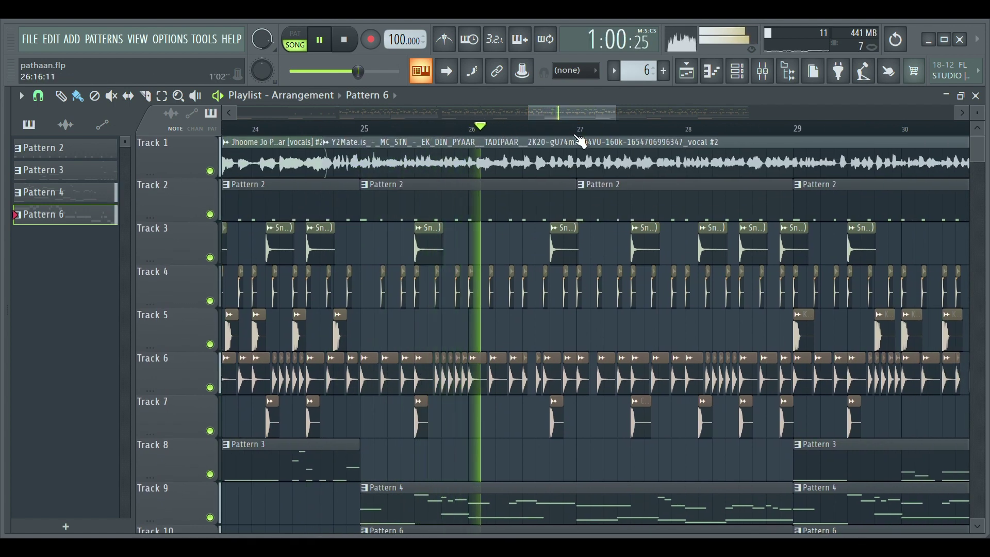
scroll(568, 192, down, 2)
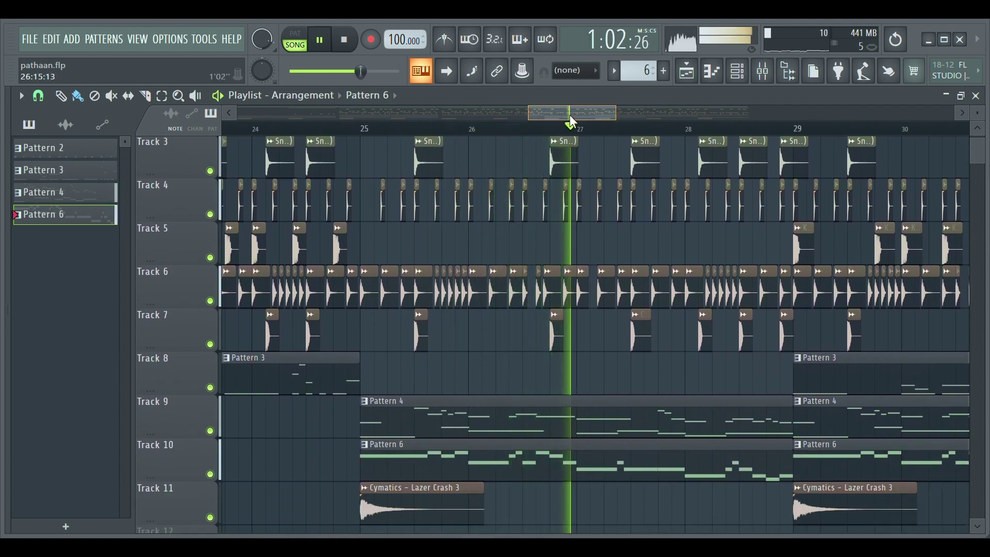
drag(569, 120, 591, 122)
scroll(581, 166, up, 2)
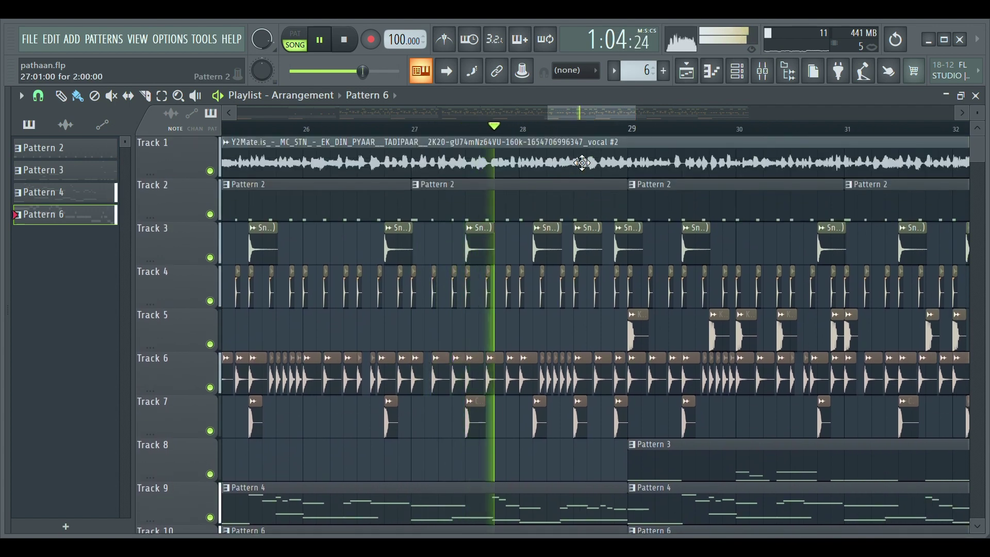
scroll(590, 116, up, 1)
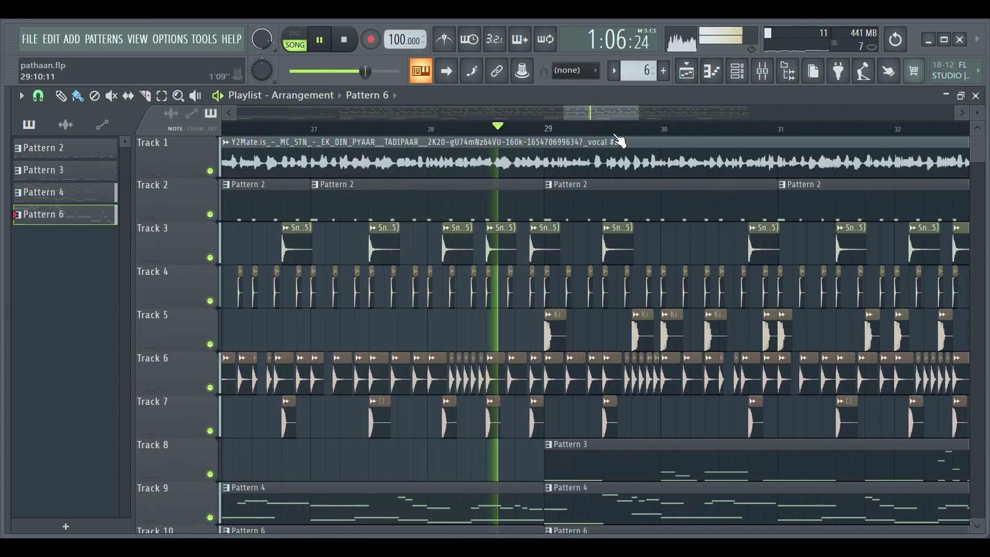
Step: Follow the playback through bars 29 to 32 and inspect the kick, pattern and Lazer Crash clips at closer zoom
scroll(603, 221, down, 1)
scroll(604, 221, down, 1)
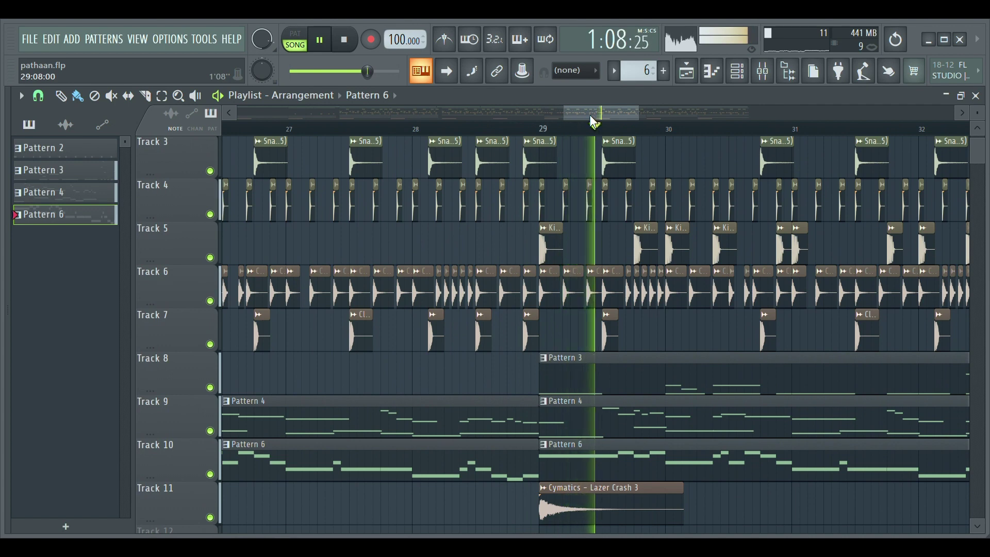
scroll(548, 161, up, 1)
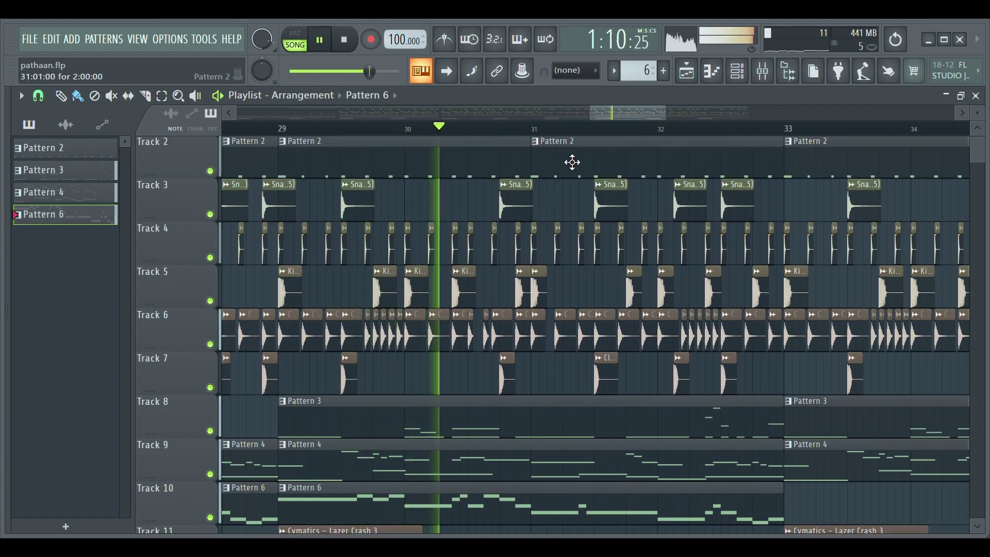
scroll(572, 177, down, 1)
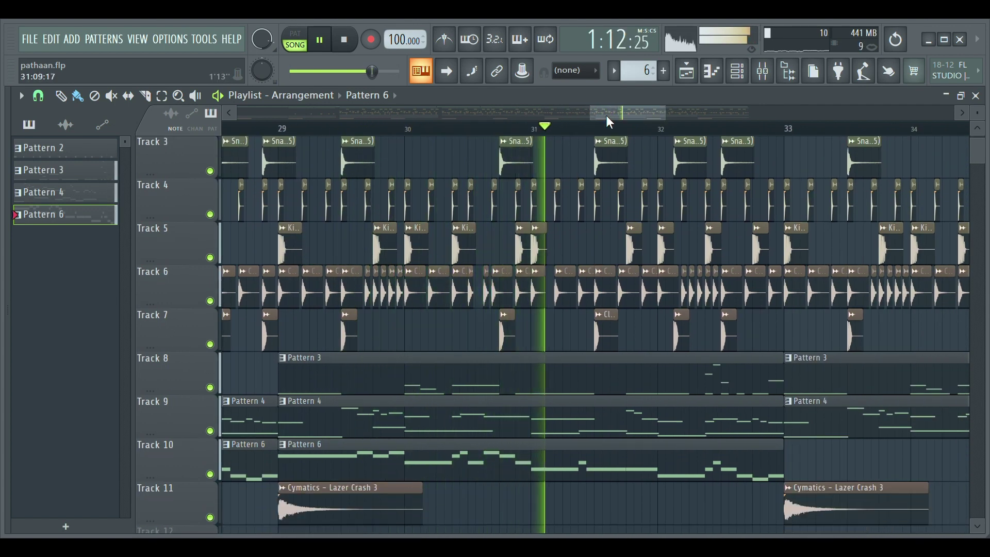
scroll(609, 121, up, 2)
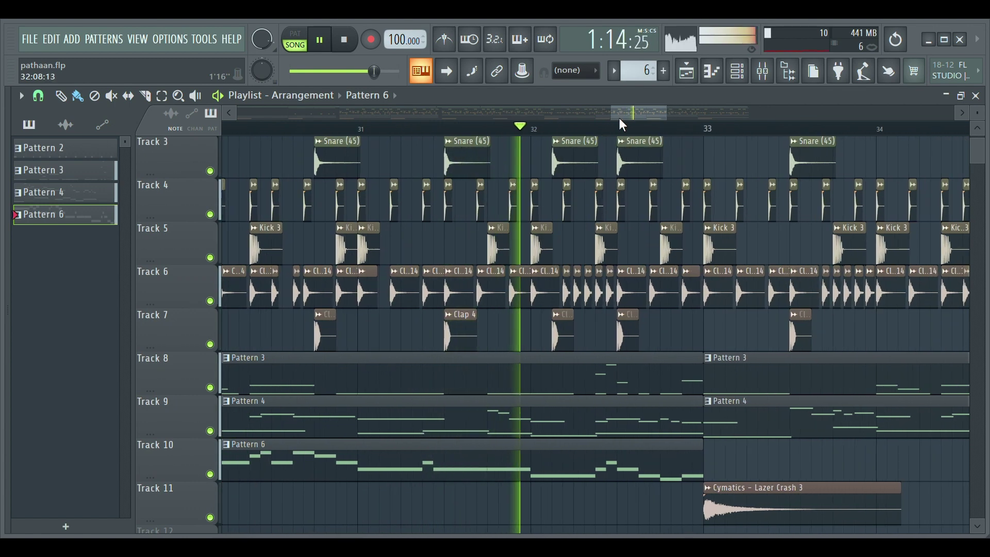
scroll(623, 174, up, 1)
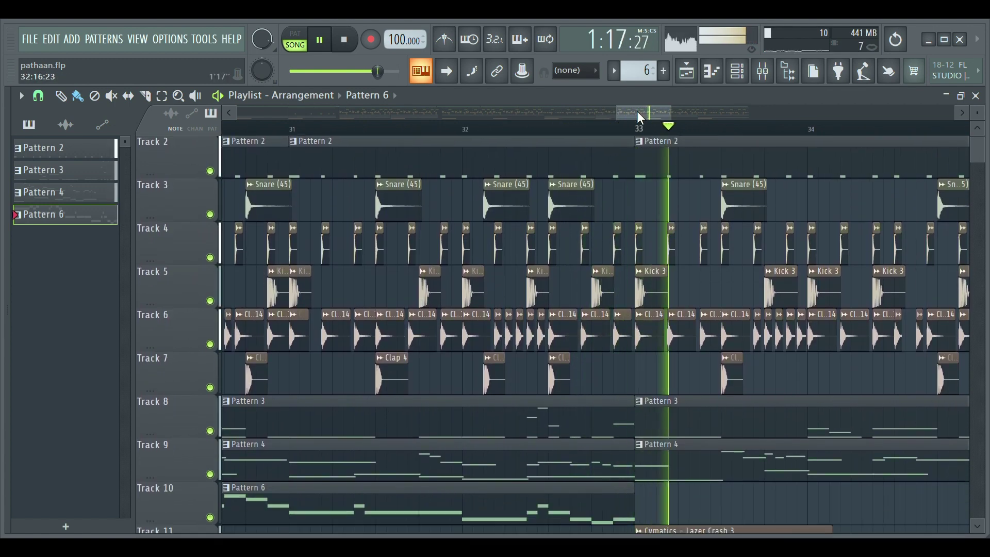
Step: Follow the playback through bars 33 to 36 and look closely at the snare, kick and clap clips
drag(636, 111, 663, 117)
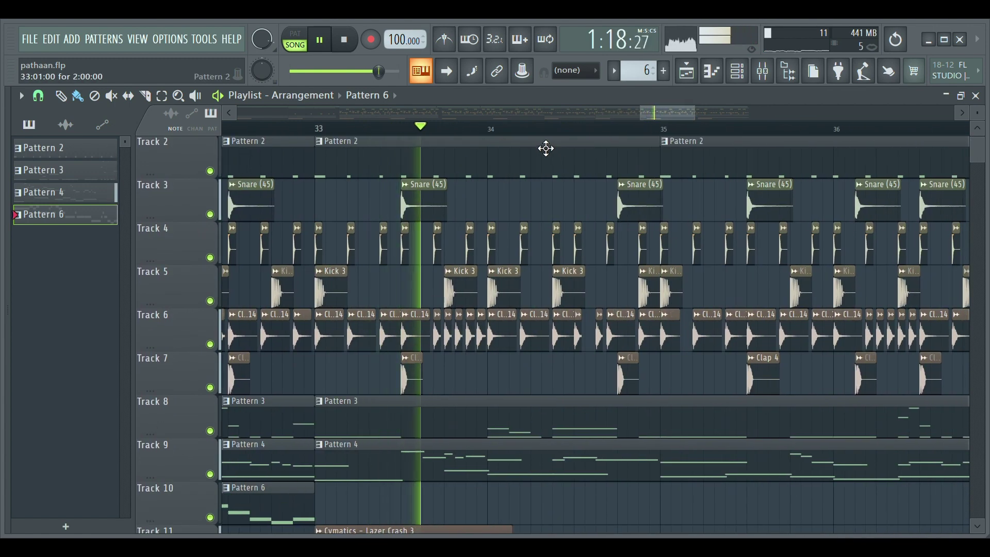
scroll(557, 138, up, 2)
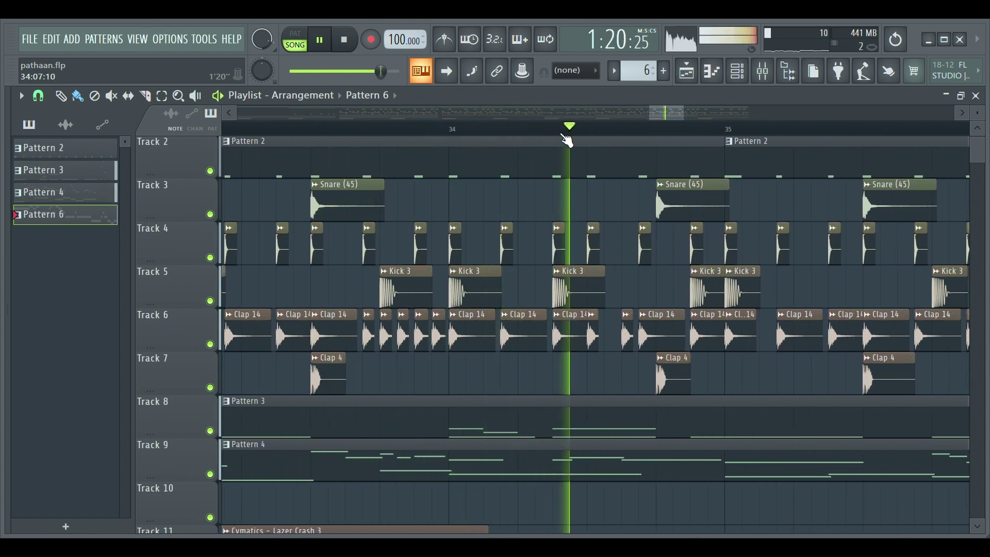
scroll(653, 123, down, 2)
drag(651, 117, 678, 115)
scroll(636, 137, down, 2)
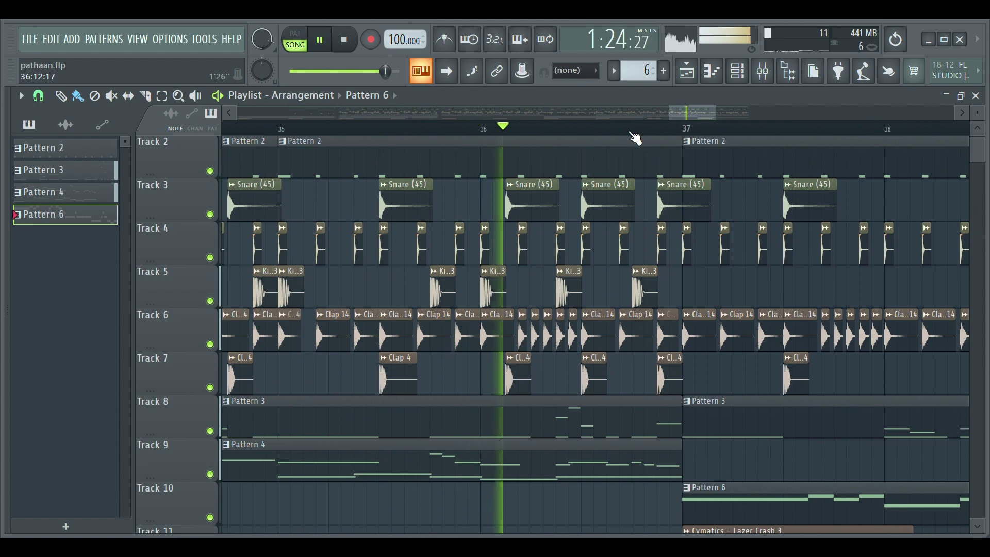
scroll(647, 142, up, 1)
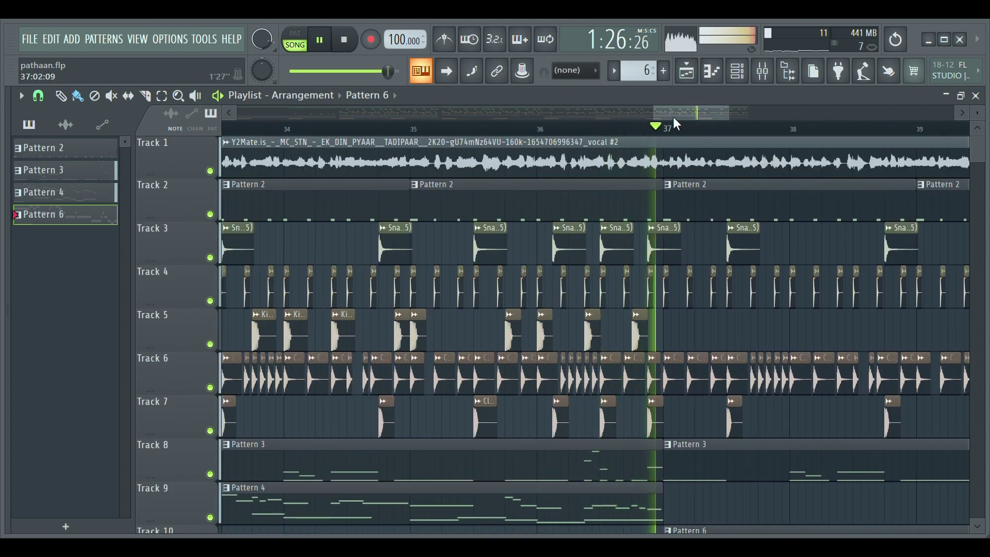
Step: Follow the playback from bar 37 to the arrangement's end at bar 41, examining the closing clips on every track
drag(674, 118, 703, 111)
scroll(625, 168, down, 3)
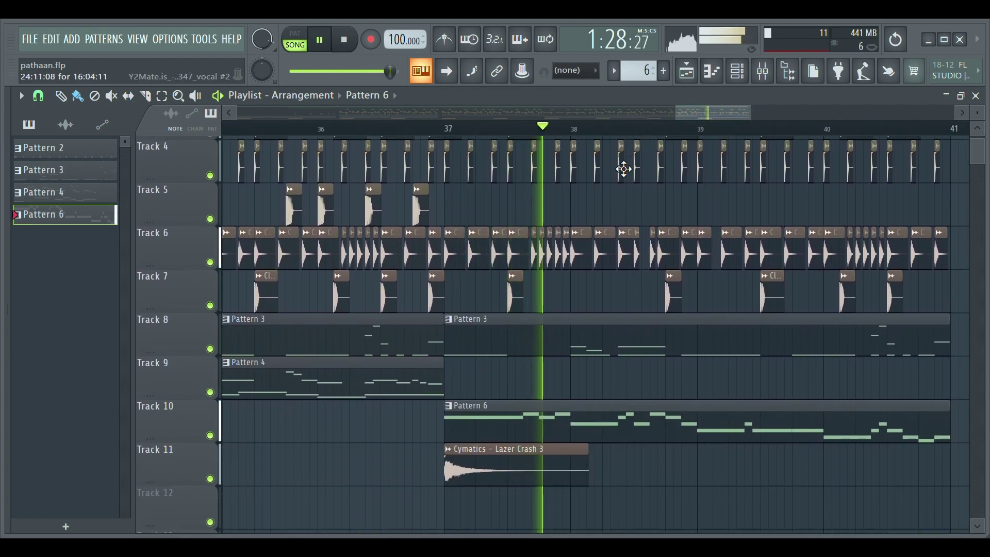
scroll(624, 169, up, 1)
drag(694, 113, 708, 110)
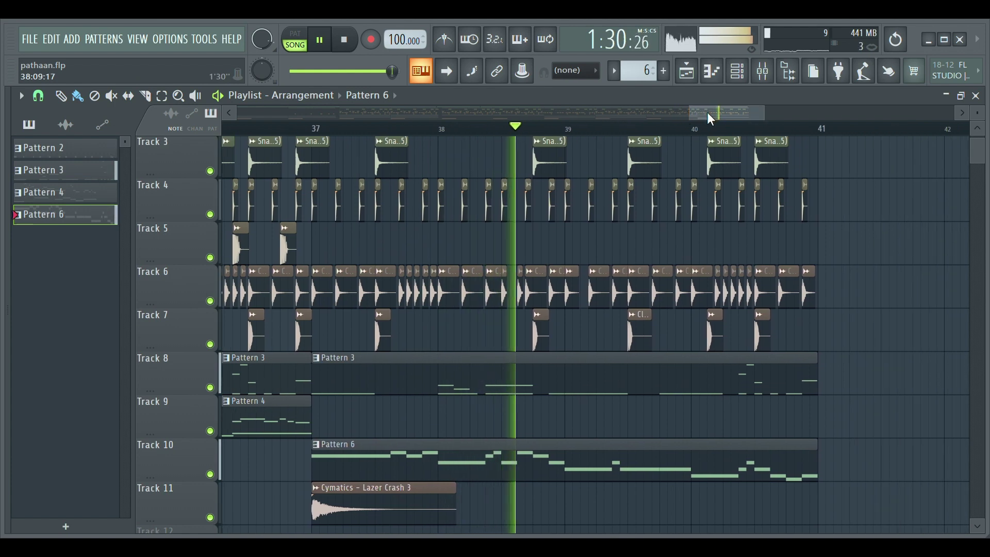
ctrl+scroll(657, 139, up, 3)
scroll(659, 147, up, 2)
scroll(660, 147, down, 1)
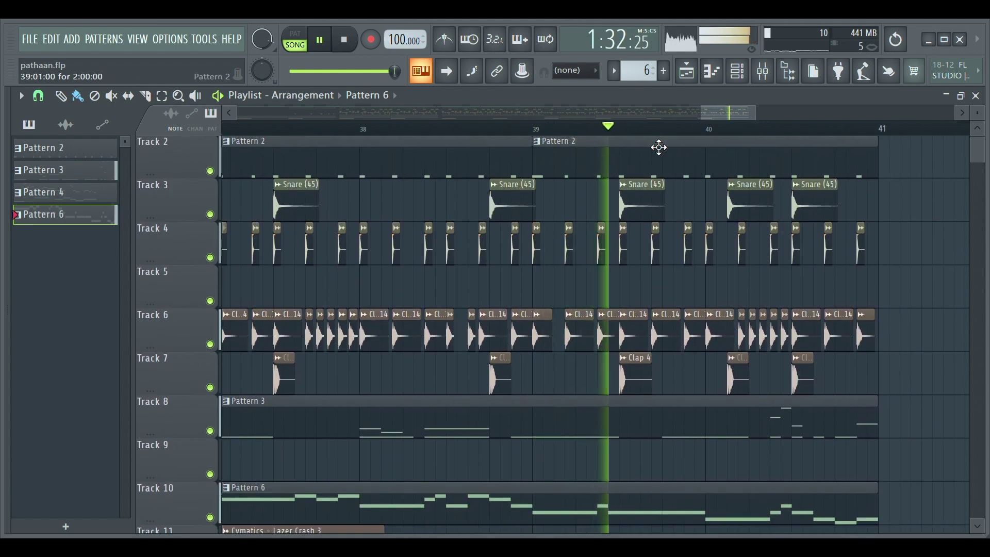
scroll(659, 147, up, 1)
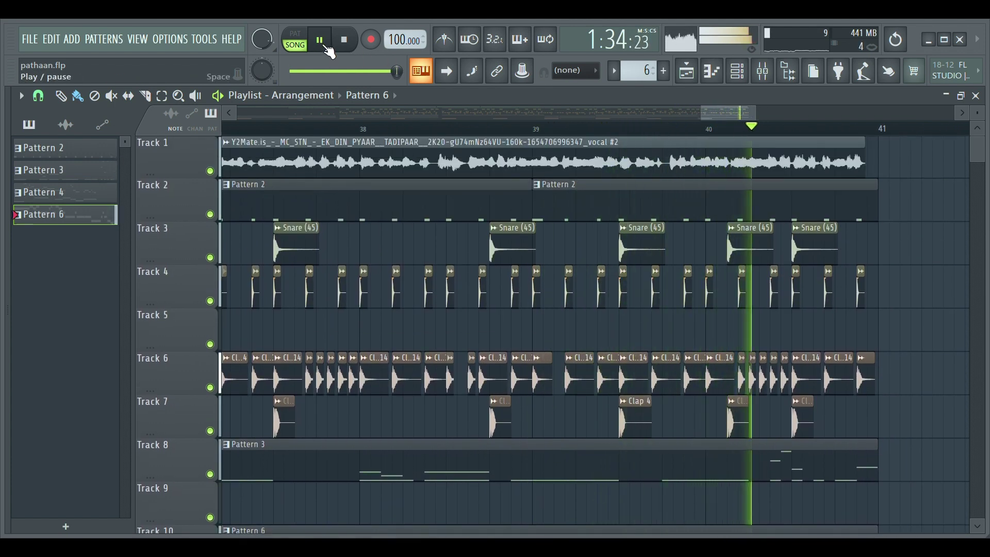